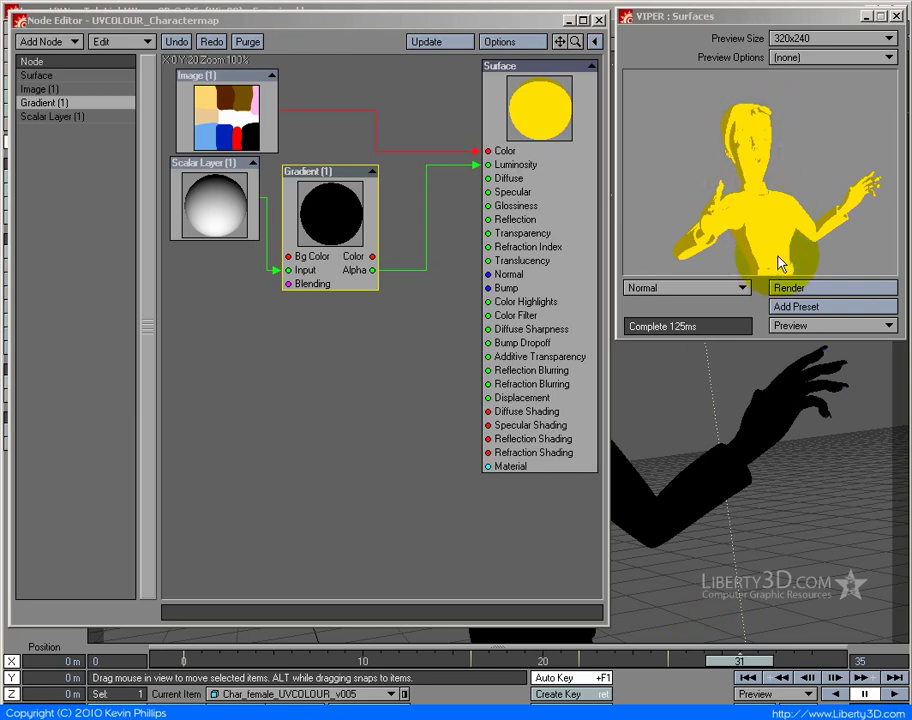
Step: Add a second Gradient node and place it below the existing nodes
mouse_move(781, 252)
left_mouse_down()
mouse_move(723, 165)
mouse_move(770, 148)
mouse_move(719, 163)
mouse_move(764, 157)
mouse_move(762, 118)
left_mouse_up()
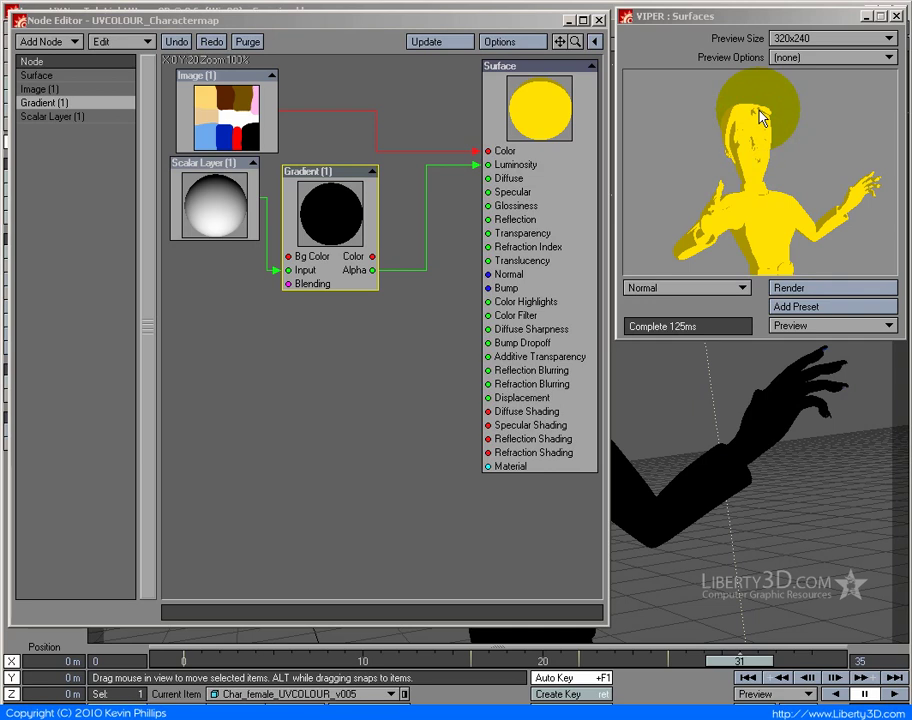
mouse_move(760, 117)
left_mouse_down()
mouse_move(748, 140)
mouse_move(755, 210)
mouse_move(743, 160)
mouse_move(750, 170)
left_mouse_up()
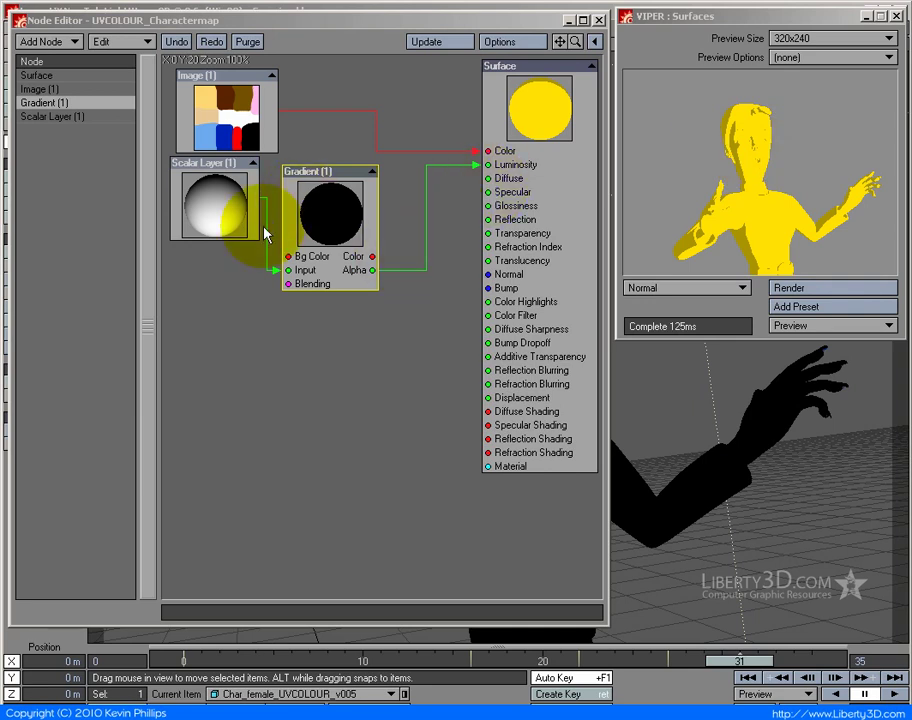
left_click(79, 45)
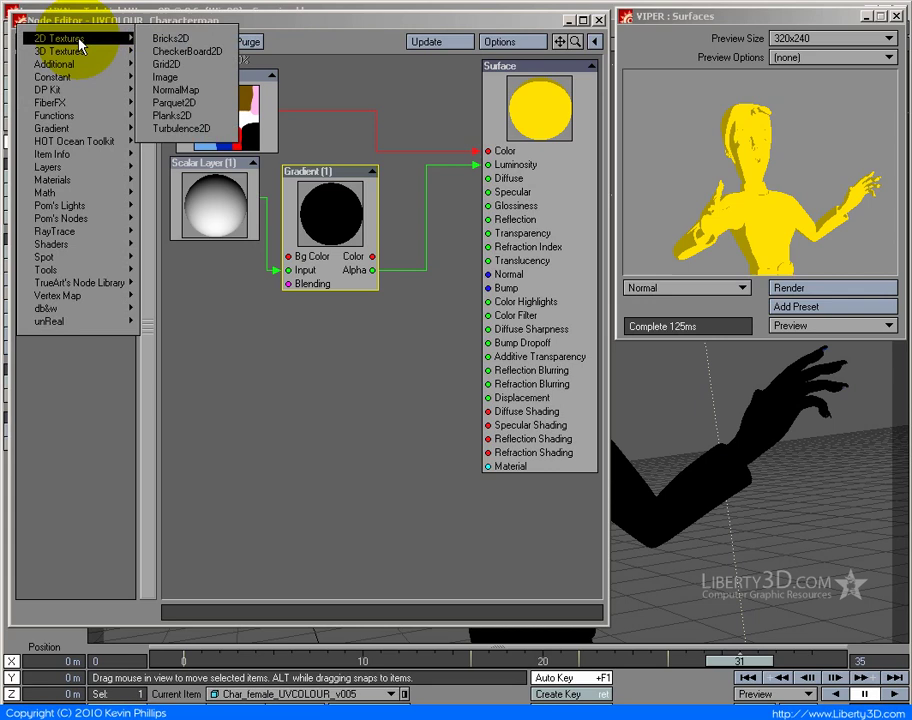
mouse_move(75, 128)
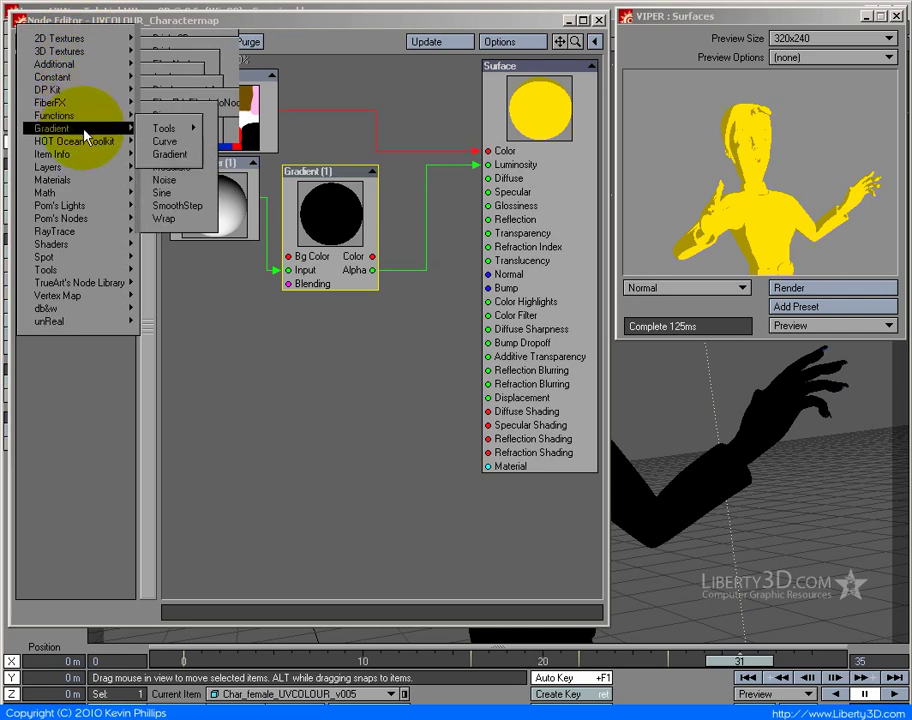
left_click(185, 156)
left_click_drag(414, 313, 267, 376)
Step: Set Gradient (2) input to Incidence and its second key colour to white
double_click(267, 376)
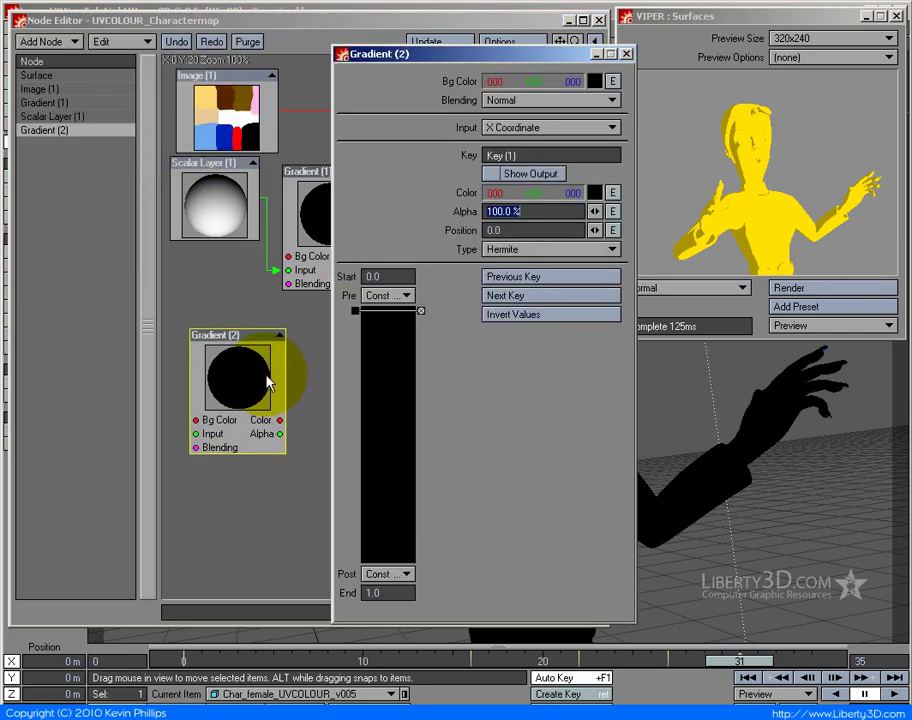
left_click(511, 130)
left_click(498, 178)
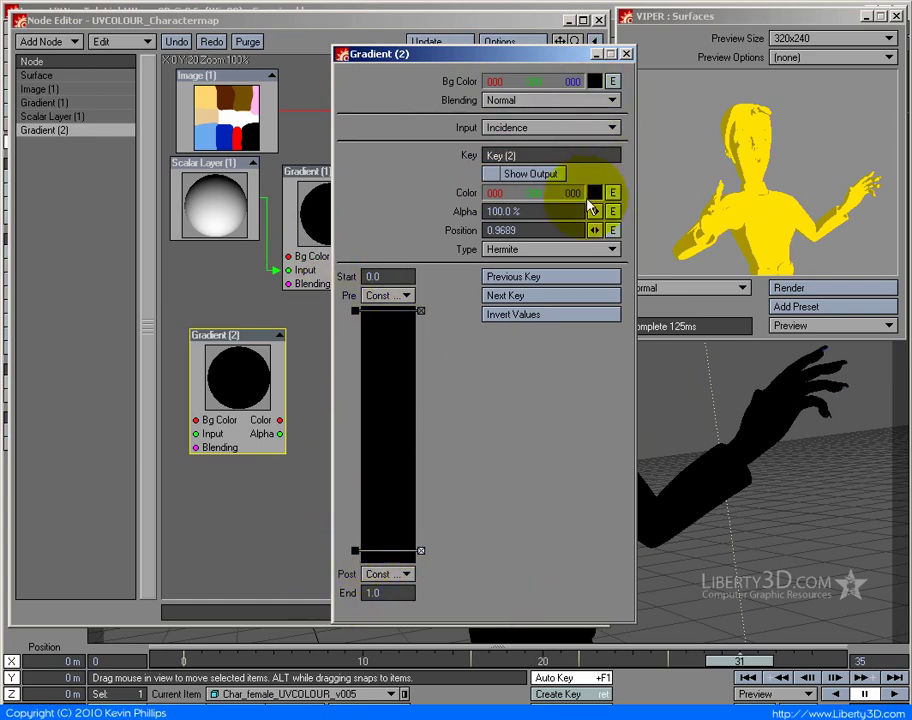
left_click_drag(595, 192, 153, 240)
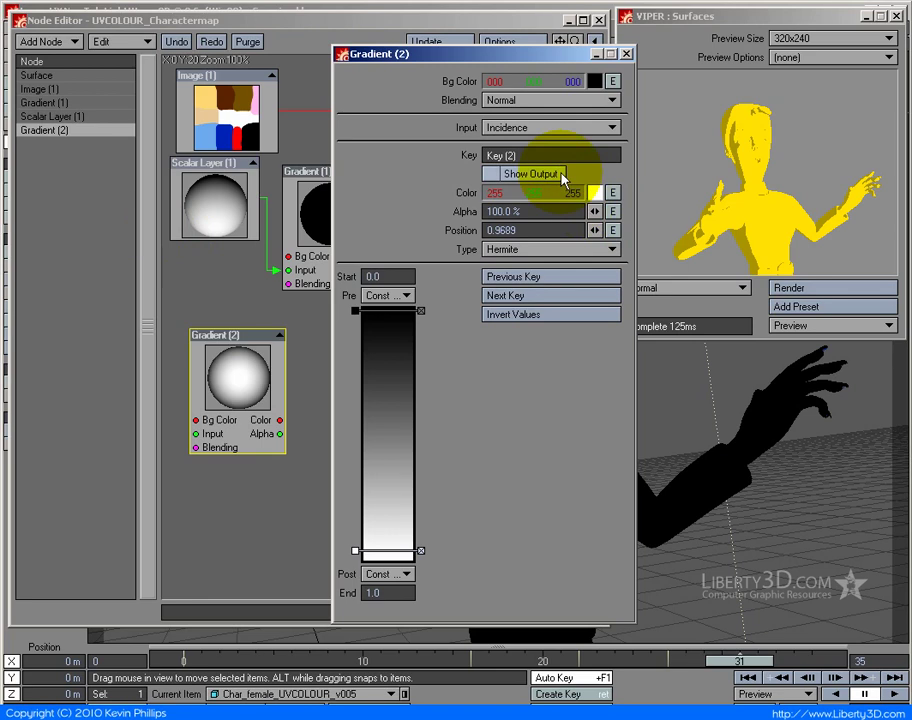
Step: Wire Gradient (2) Color into Surface Luminosity and preview it while trying key positions around 0.42–0.54
left_click(626, 54)
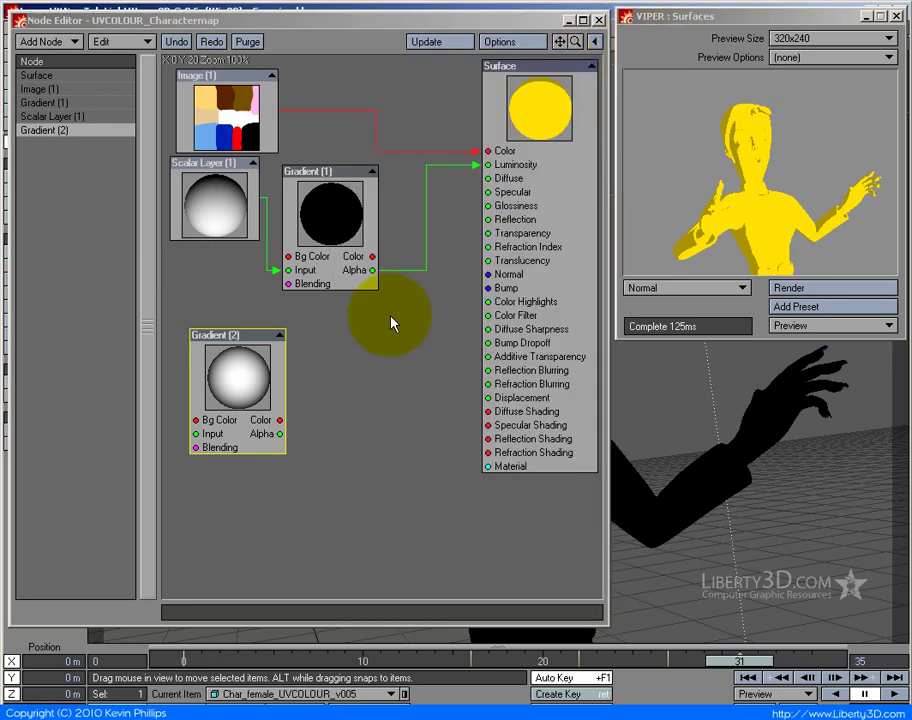
left_click_drag(280, 420, 490, 164)
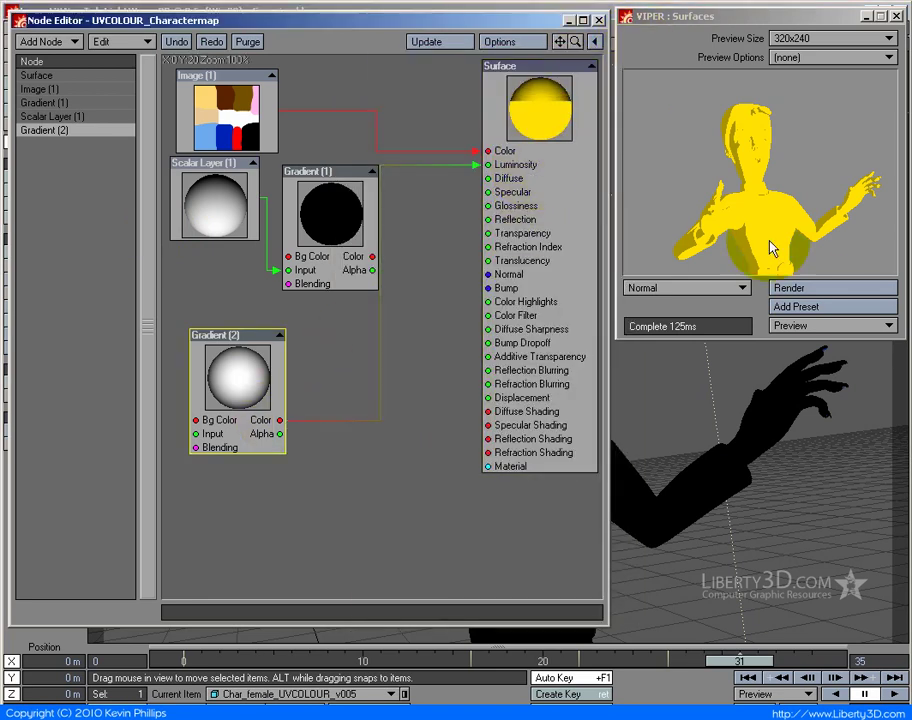
left_click(812, 292)
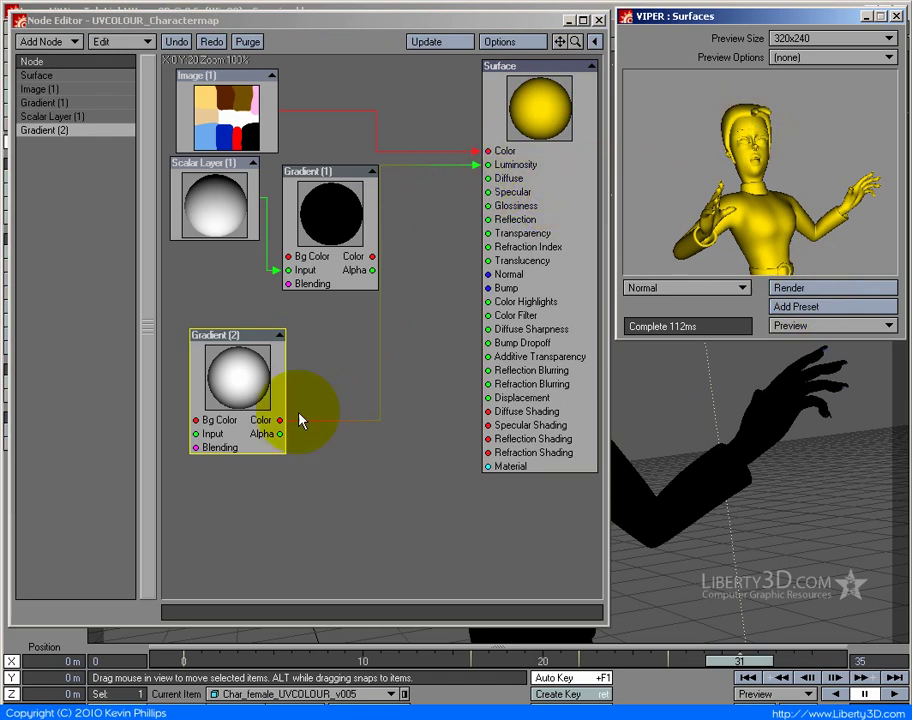
double_click(226, 374)
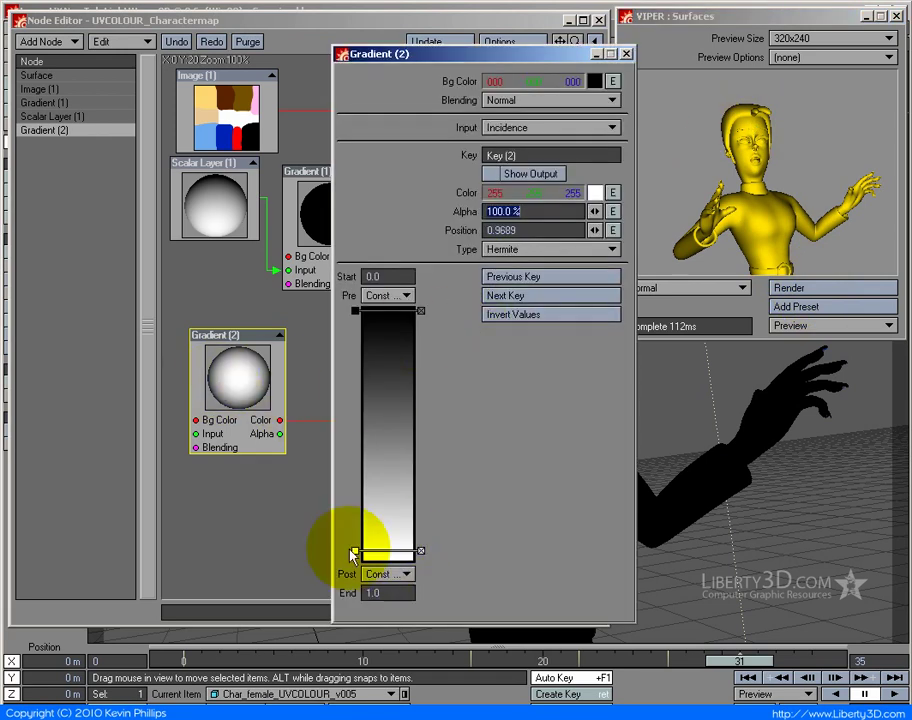
left_click_drag(355, 552, 358, 413)
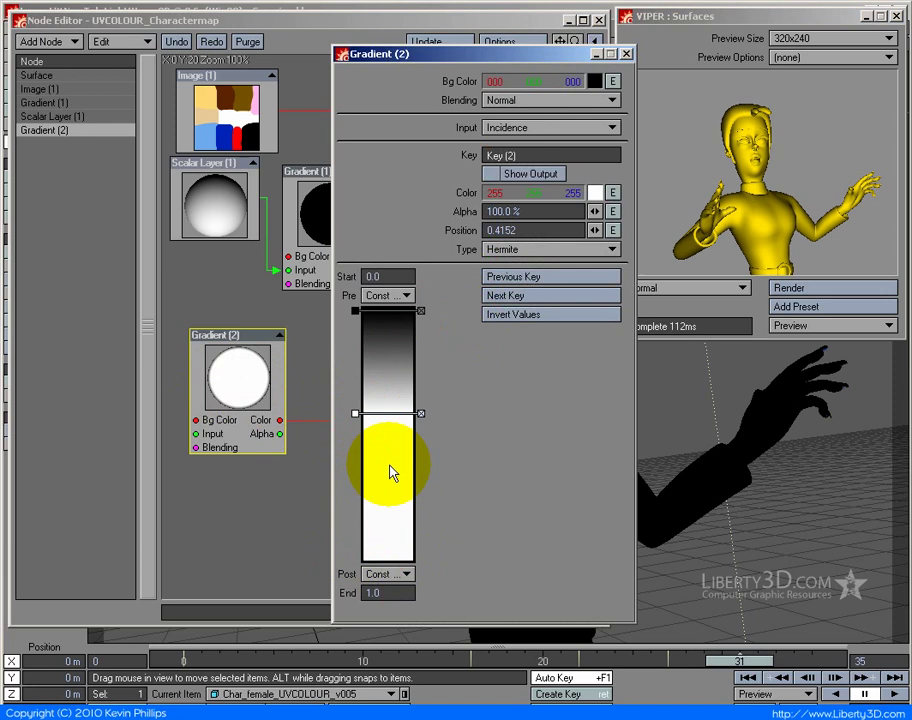
left_click(740, 302)
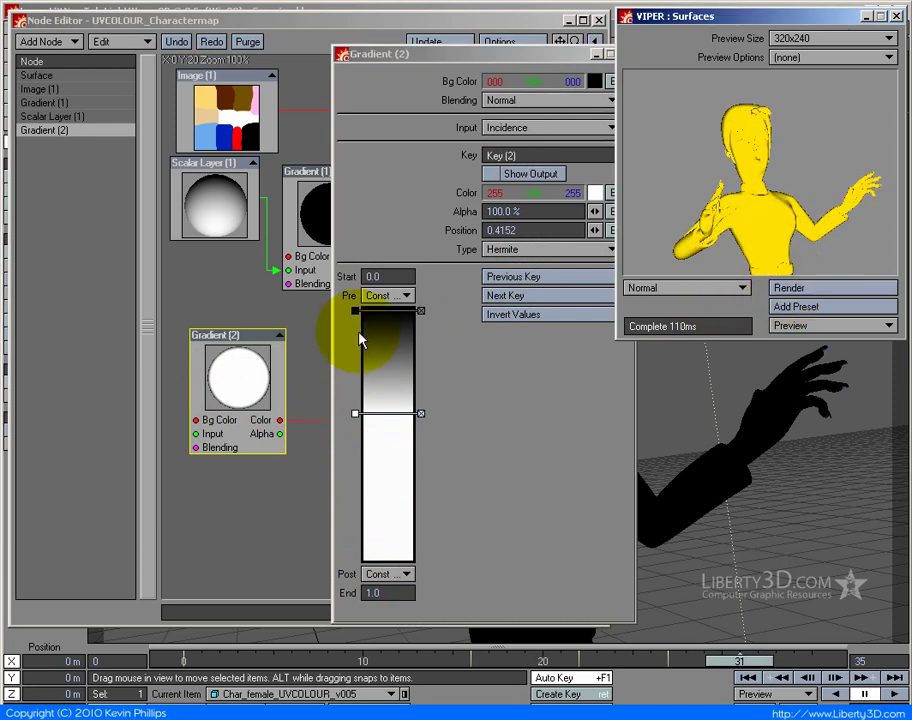
left_click_drag(360, 413, 357, 443)
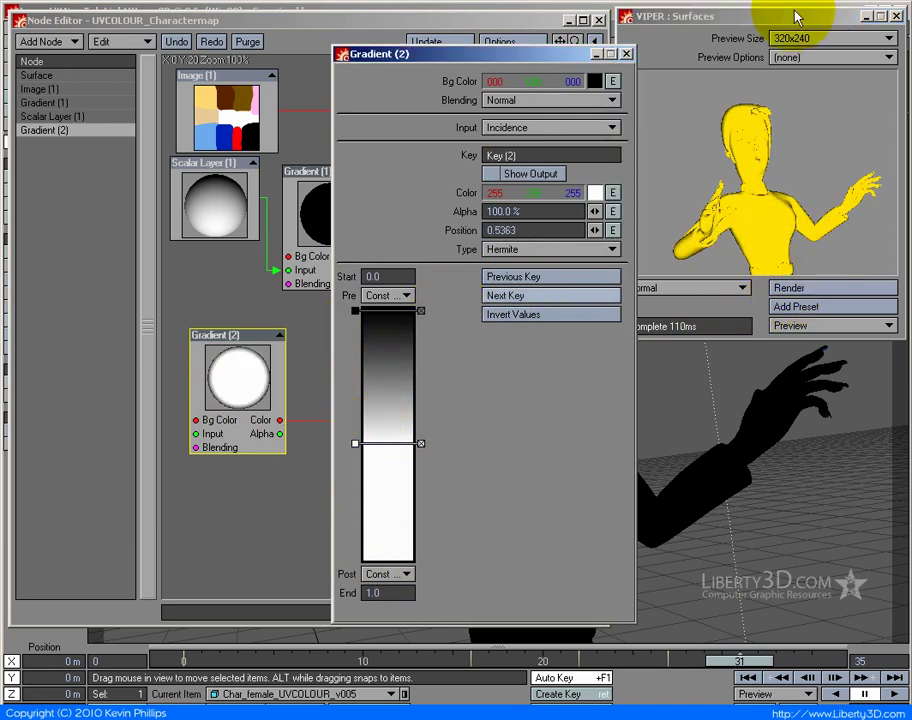
Step: Make both Gradient (2) keys hard Step transitions and re-render the preview
left_click(545, 278)
left_click(528, 250)
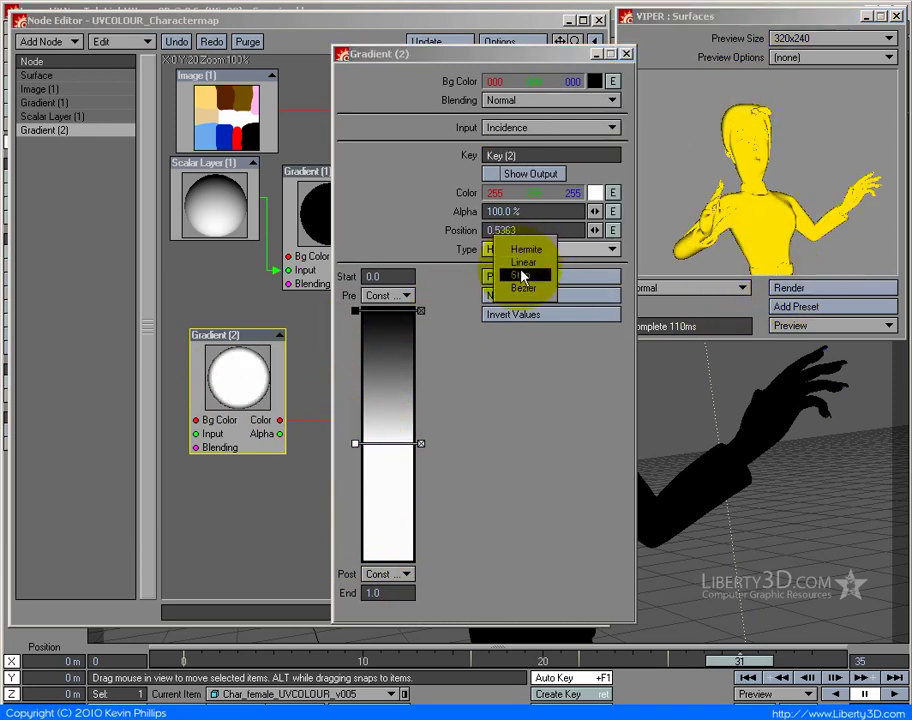
left_click(519, 287)
left_click(528, 275)
left_click(528, 250)
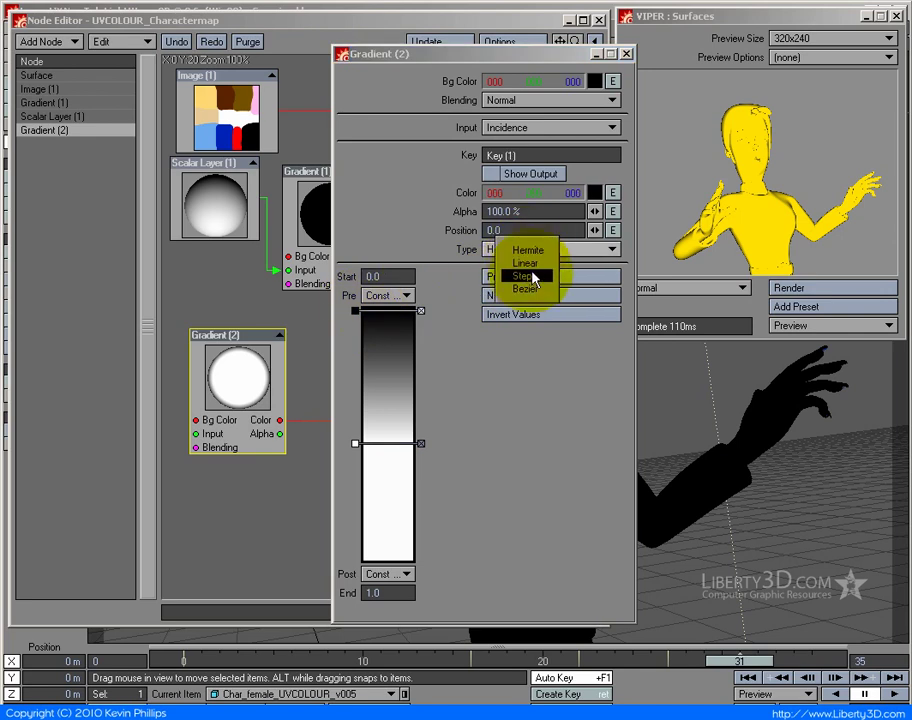
left_click(519, 290)
left_click(787, 289)
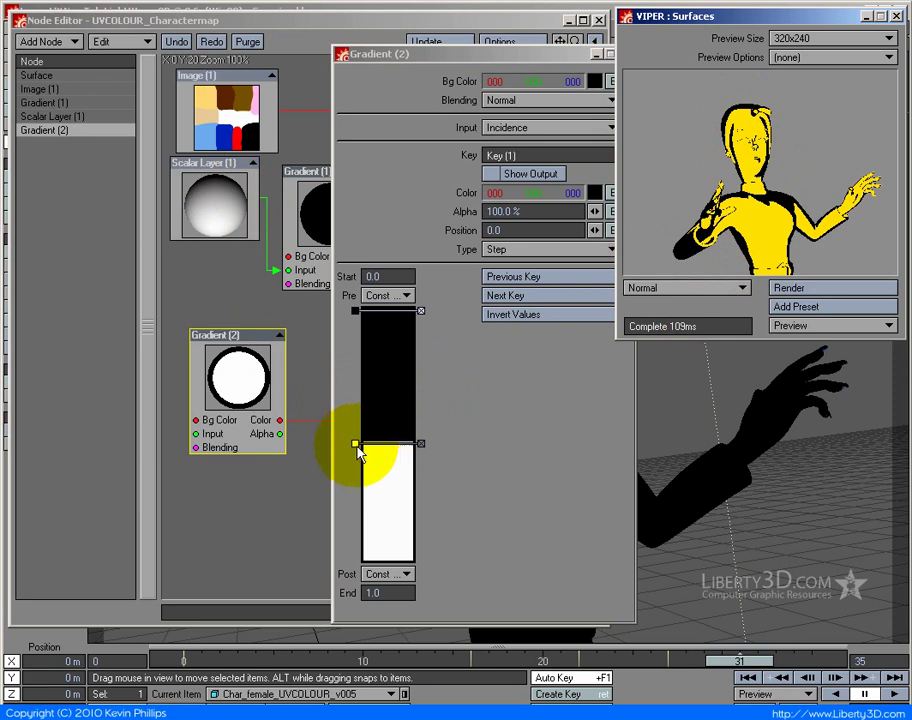
Step: Move the step boundary to 0.4741, re-render, and close the Gradient (2) settings
left_click_drag(357, 446, 356, 475)
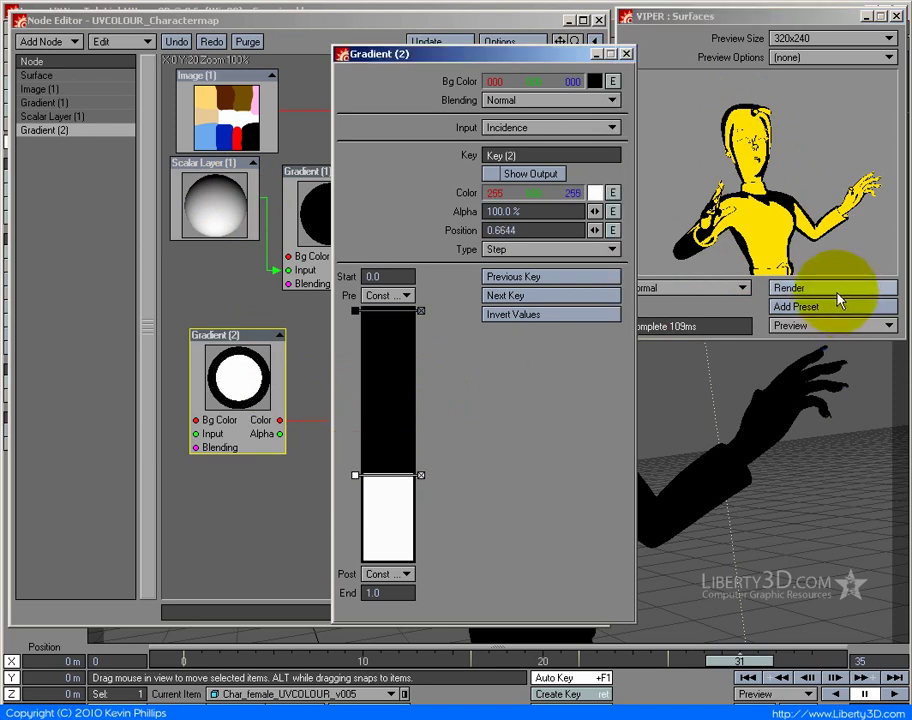
left_click(358, 476)
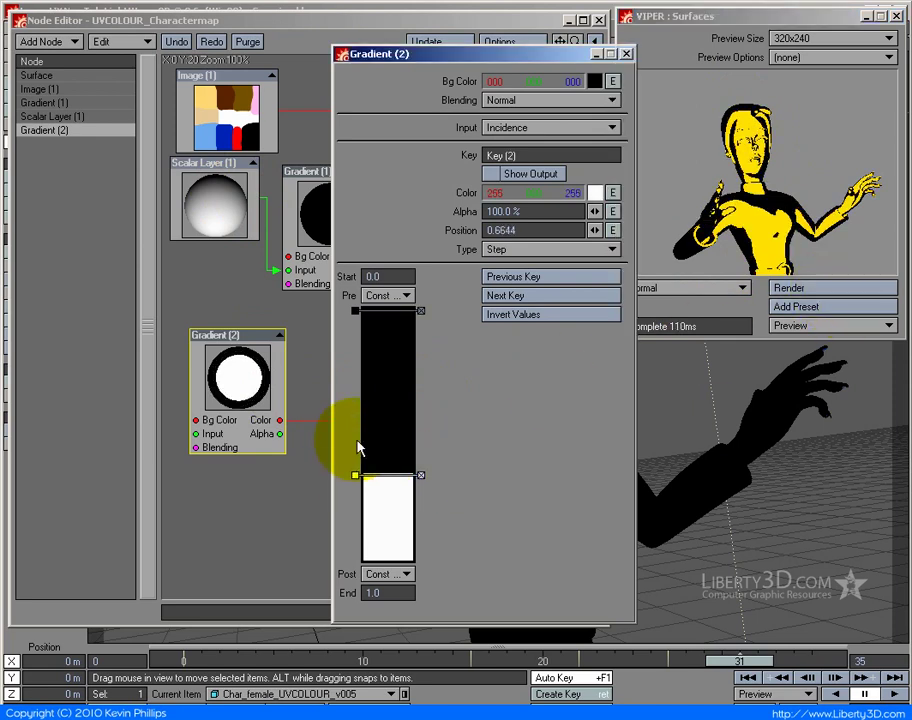
left_click_drag(356, 475, 357, 428)
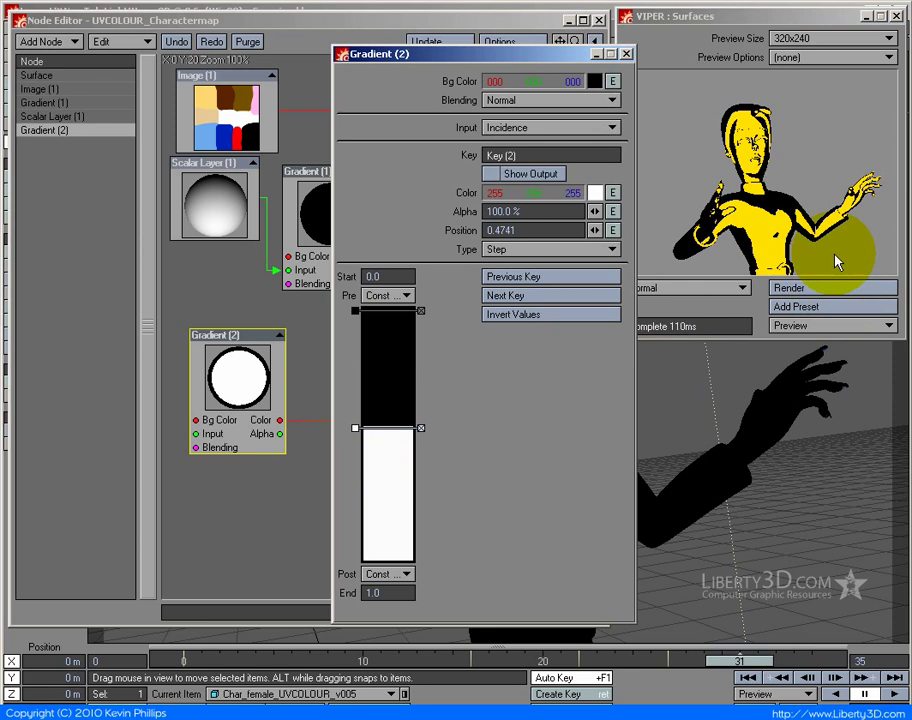
left_click(810, 291)
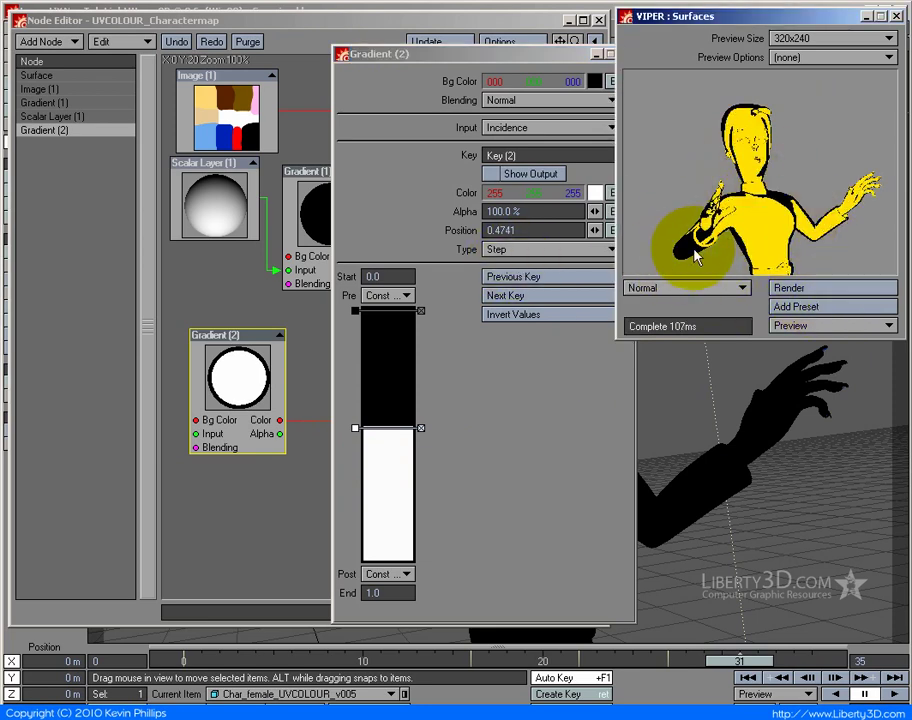
left_click(556, 53)
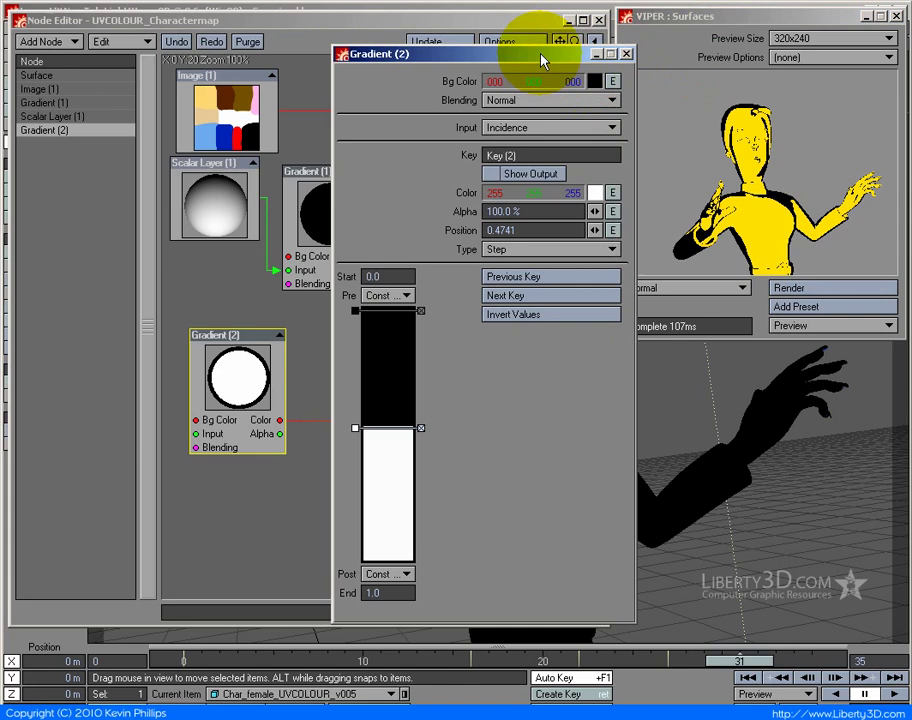
left_click(626, 54)
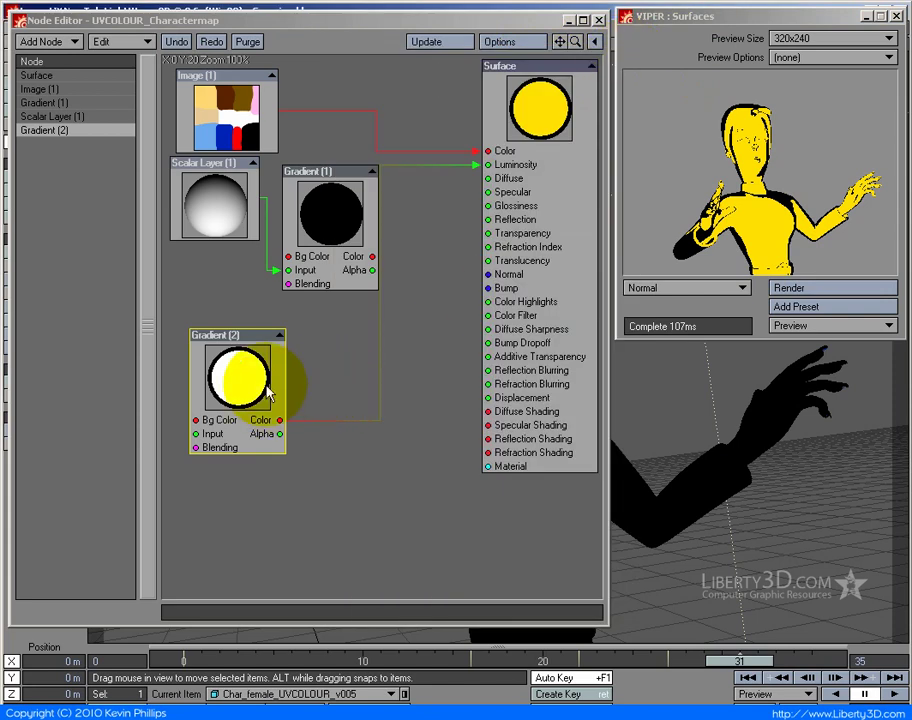
Step: Test Gradient (1) Alpha into Luminosity with a preview render, then remove that connection
left_click(330, 227)
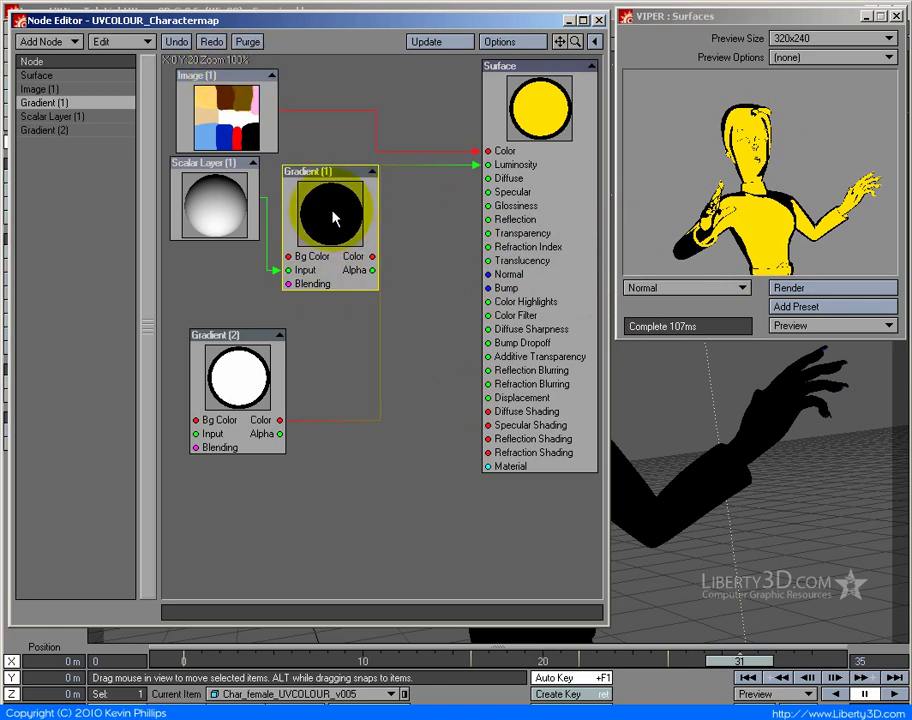
left_click_drag(373, 271, 488, 164)
left_click(777, 291)
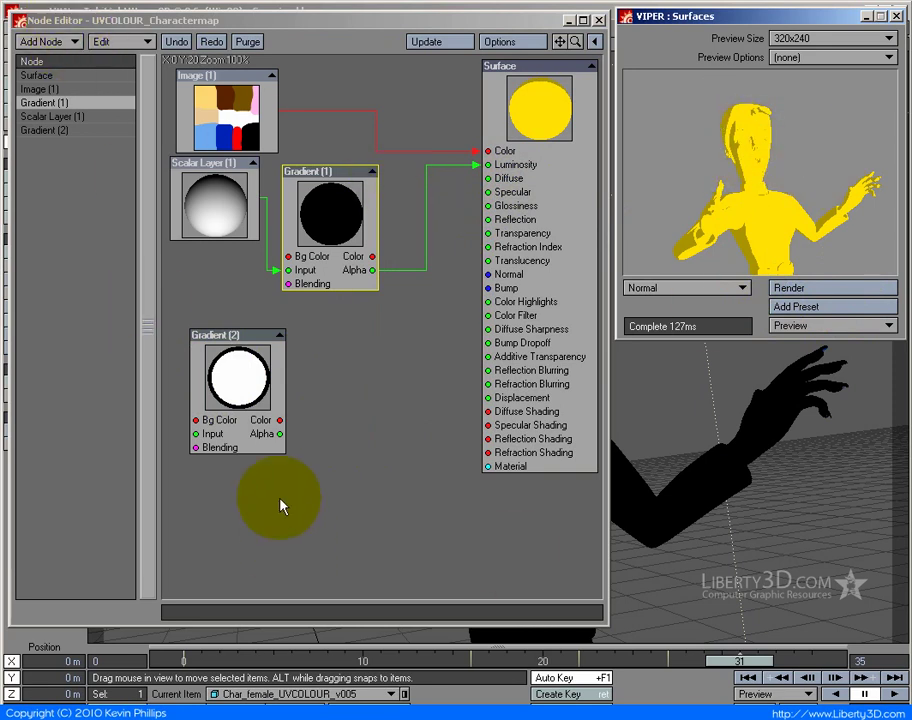
left_click_drag(488, 164, 478, 169)
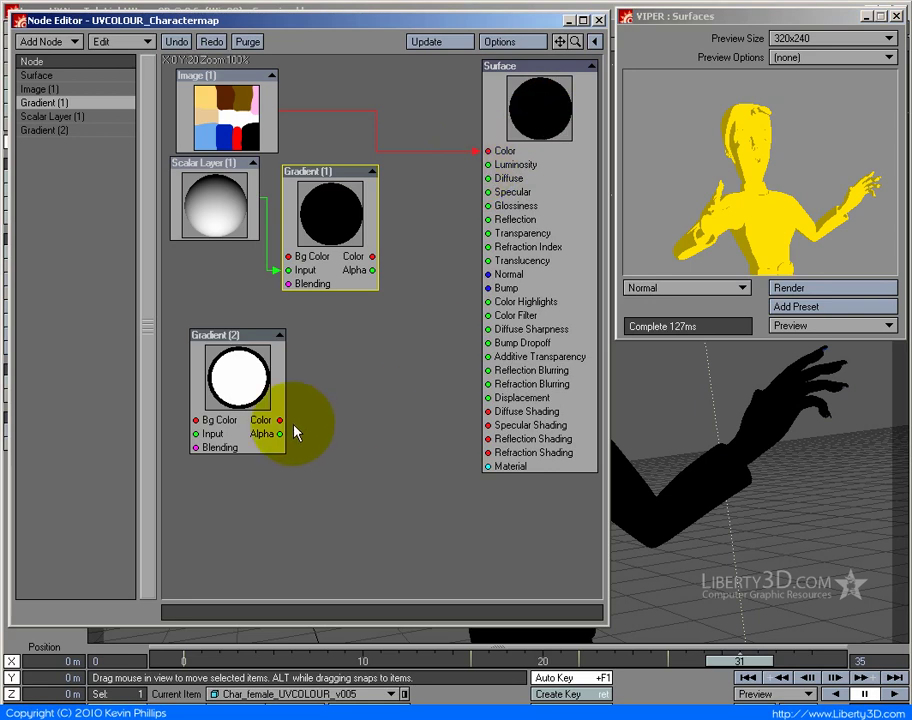
Step: Add a Mixer node from the Tools category and position Mixer (1) next to Gradient (2)
left_click(75, 41)
mouse_move(76, 44)
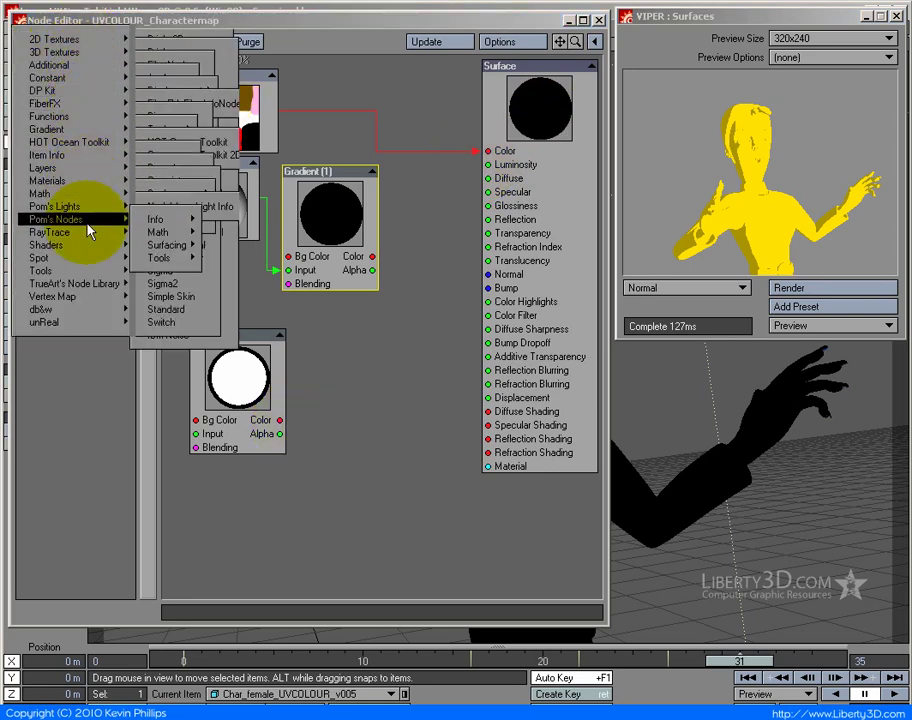
mouse_move(89, 240)
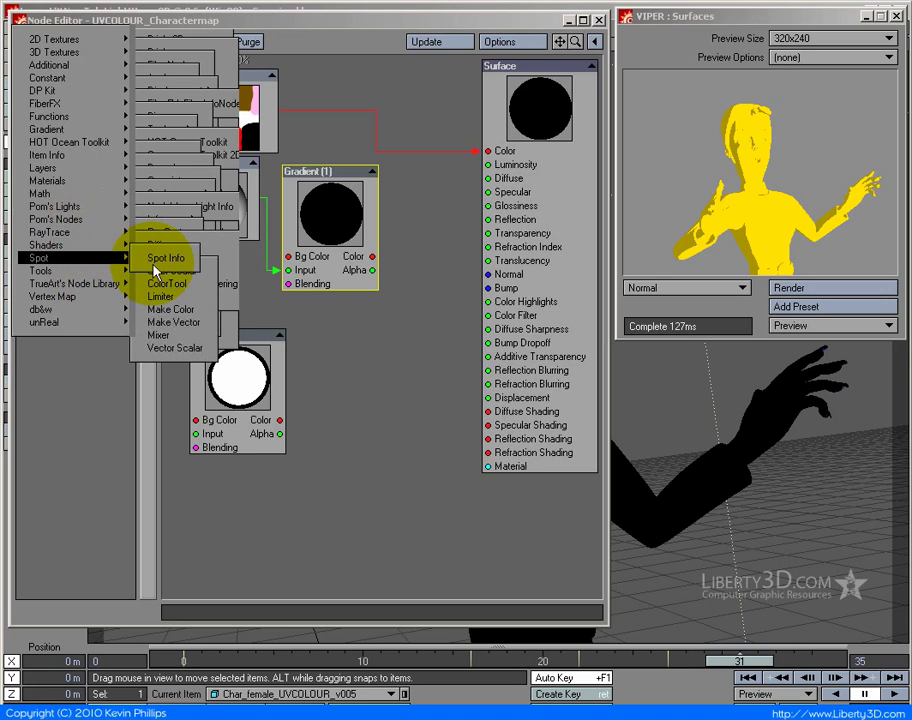
mouse_move(95, 273)
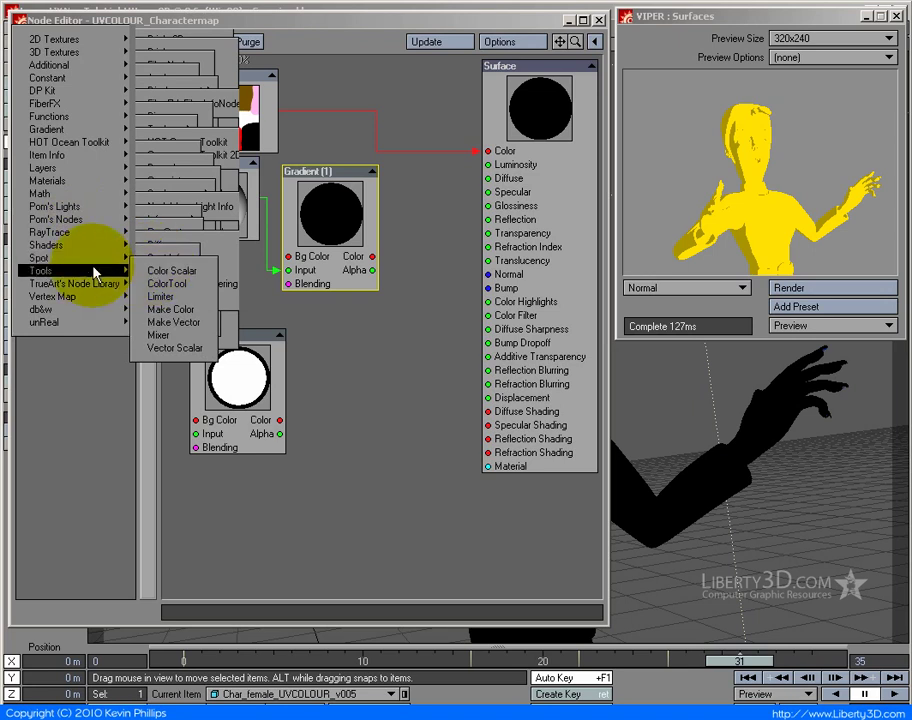
left_click(212, 338)
left_click_drag(405, 285, 428, 379)
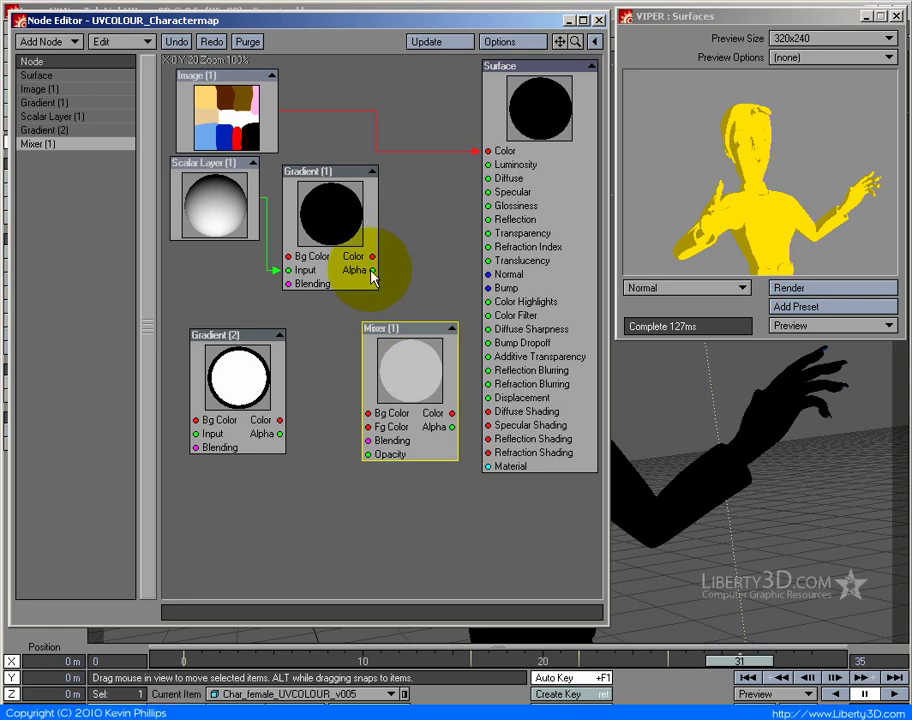
Step: Wire Gradient (1) Alpha to Mixer Bg Color and Gradient (2) Color to Mixer Fg Color
left_click_drag(372, 275, 369, 414)
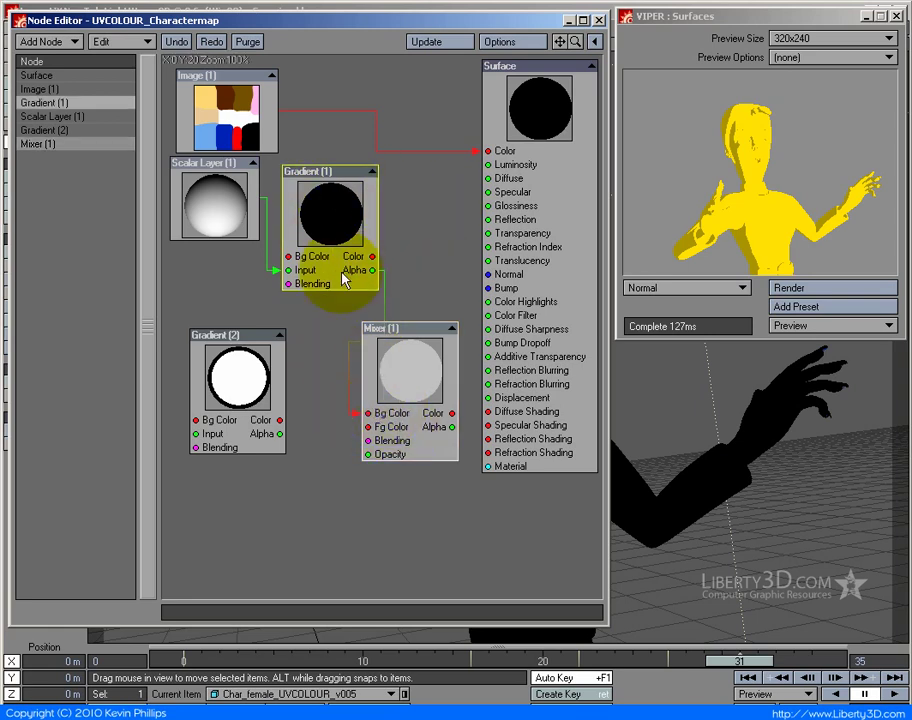
left_click_drag(343, 278, 323, 278)
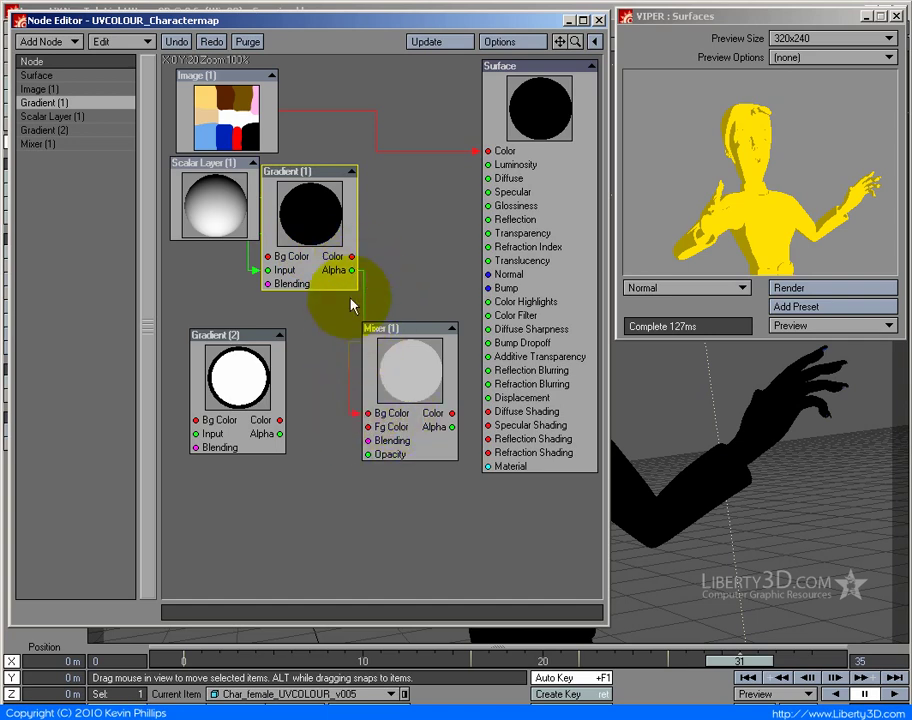
left_click_drag(364, 408, 366, 393)
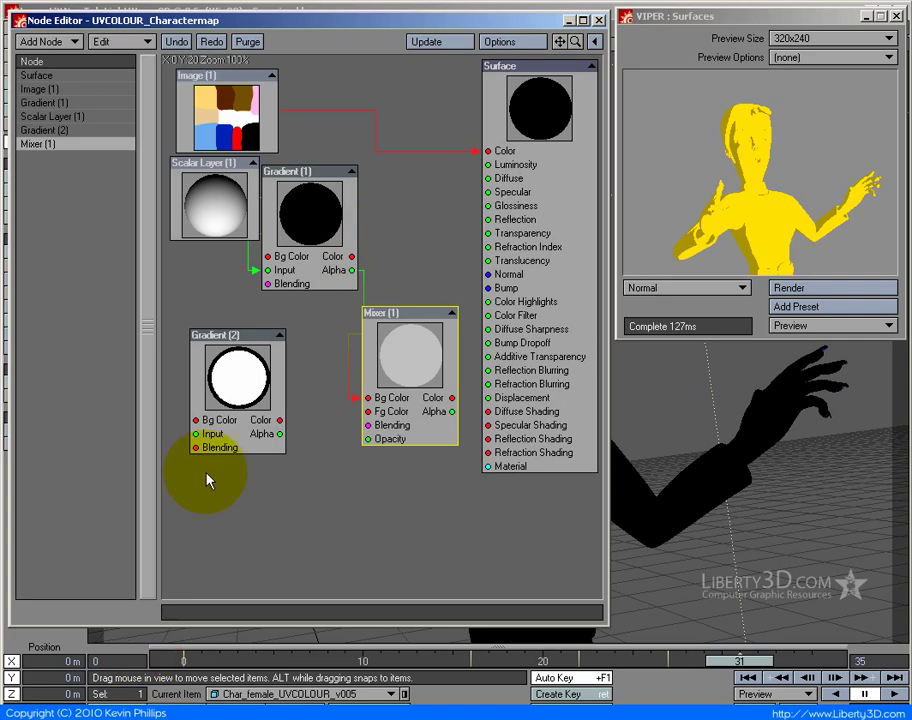
left_click(240, 338)
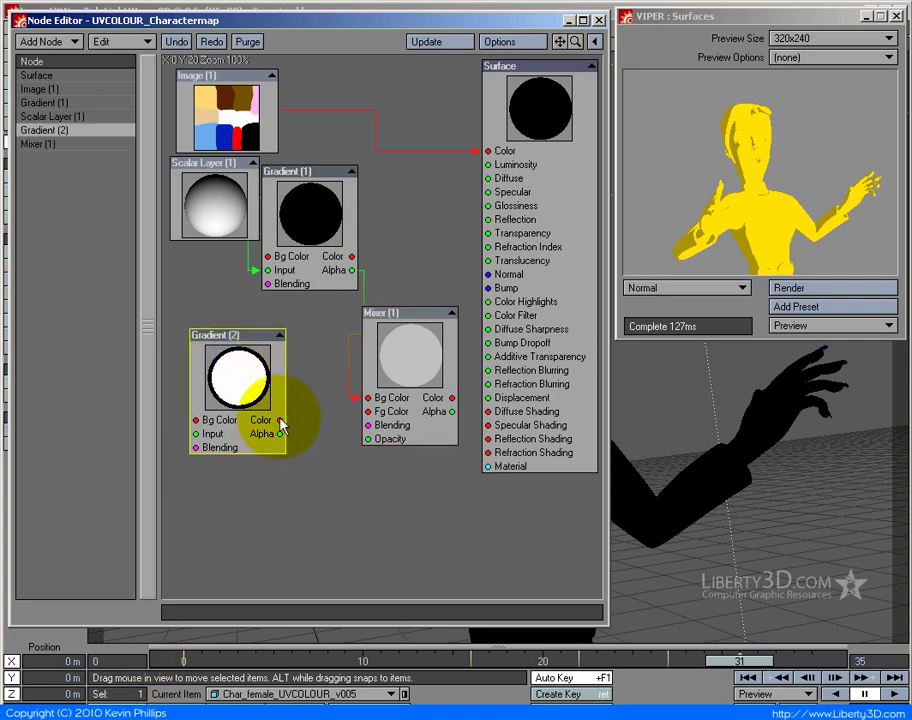
left_click_drag(281, 424, 367, 411)
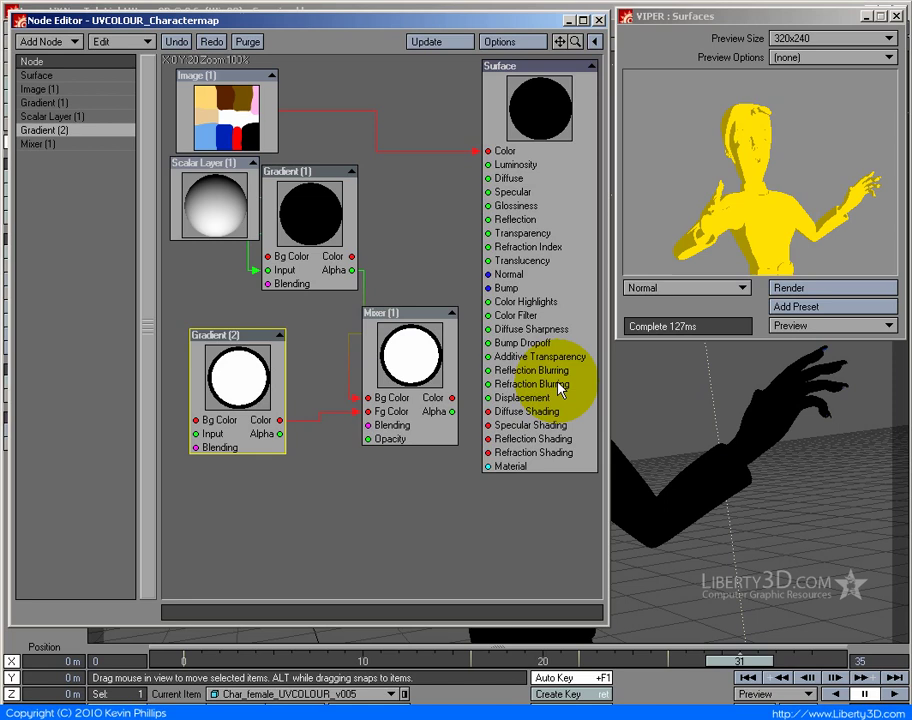
Step: Set the Mixer (1) blending mode to Screen
double_click(402, 405)
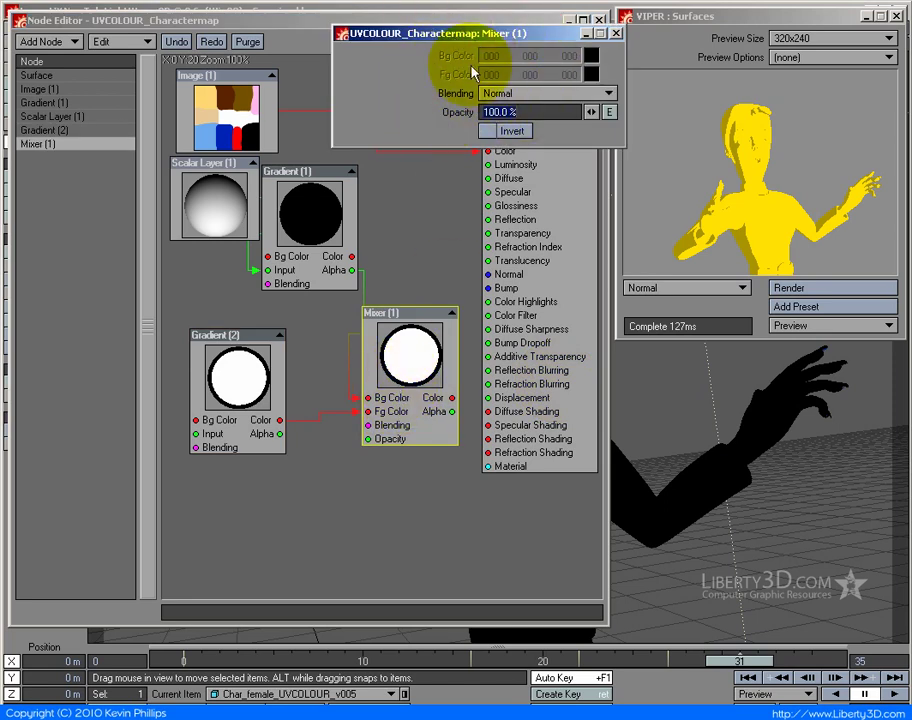
left_click(515, 93)
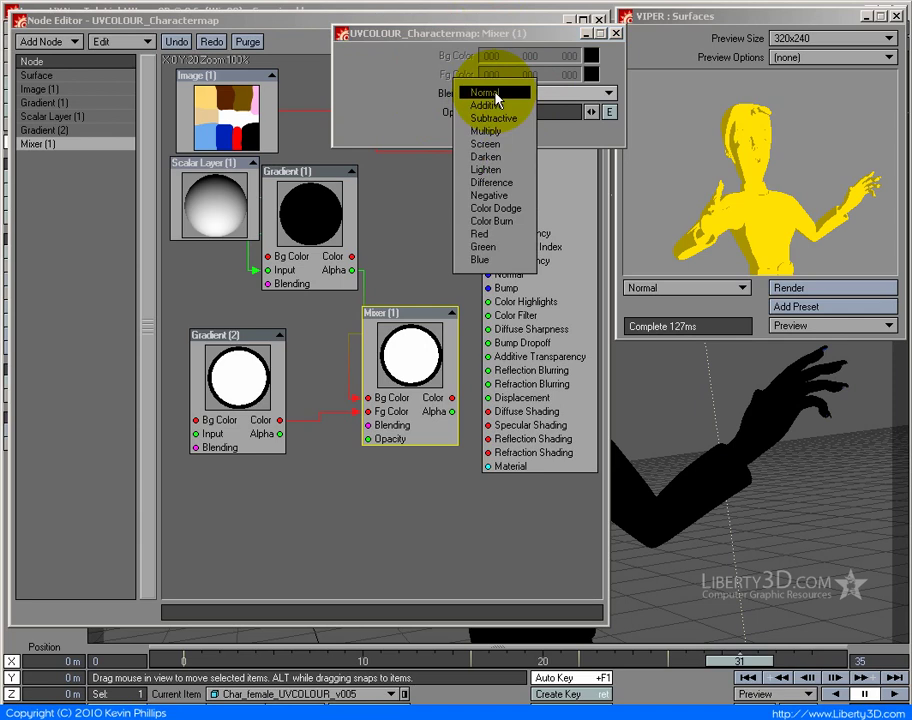
left_click(494, 145)
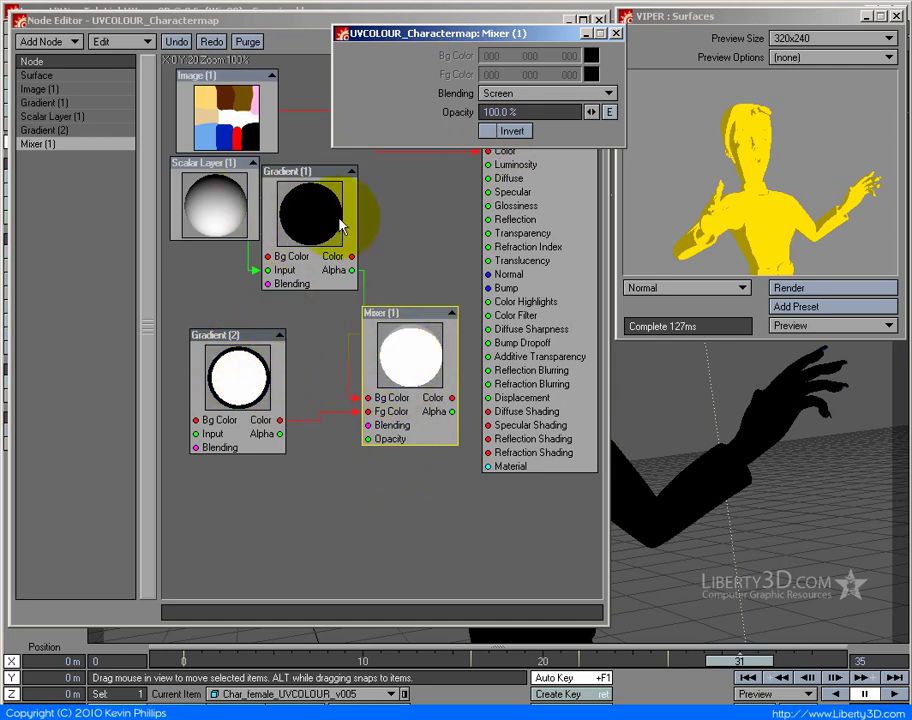
left_click(616, 33)
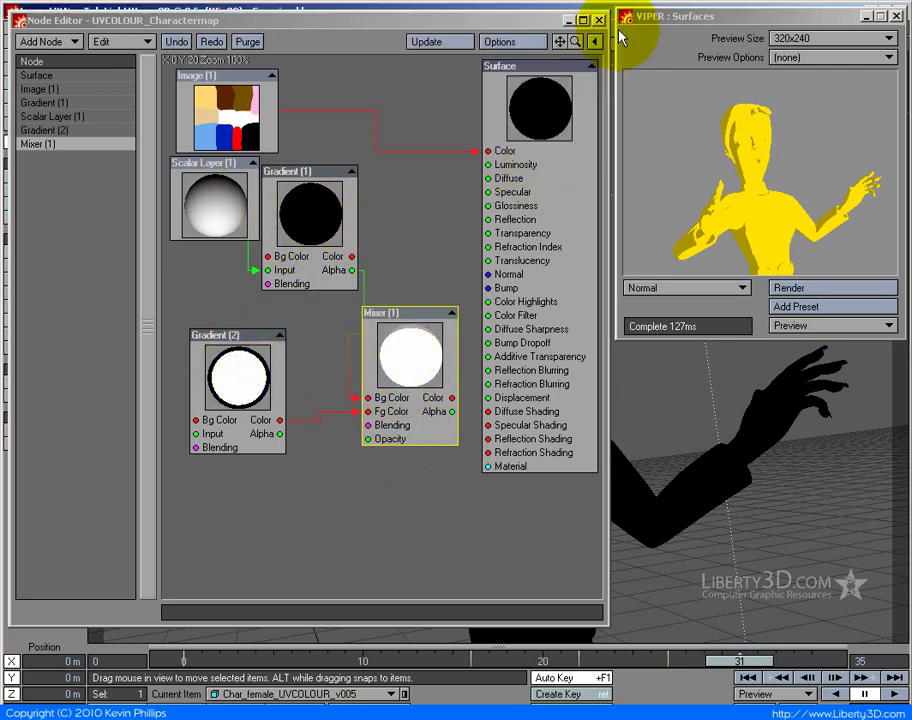
Step: Connect Mixer Color to Surface Luminosity, re-render the preview, and lower Gradient (2)
left_click_drag(453, 405, 488, 164)
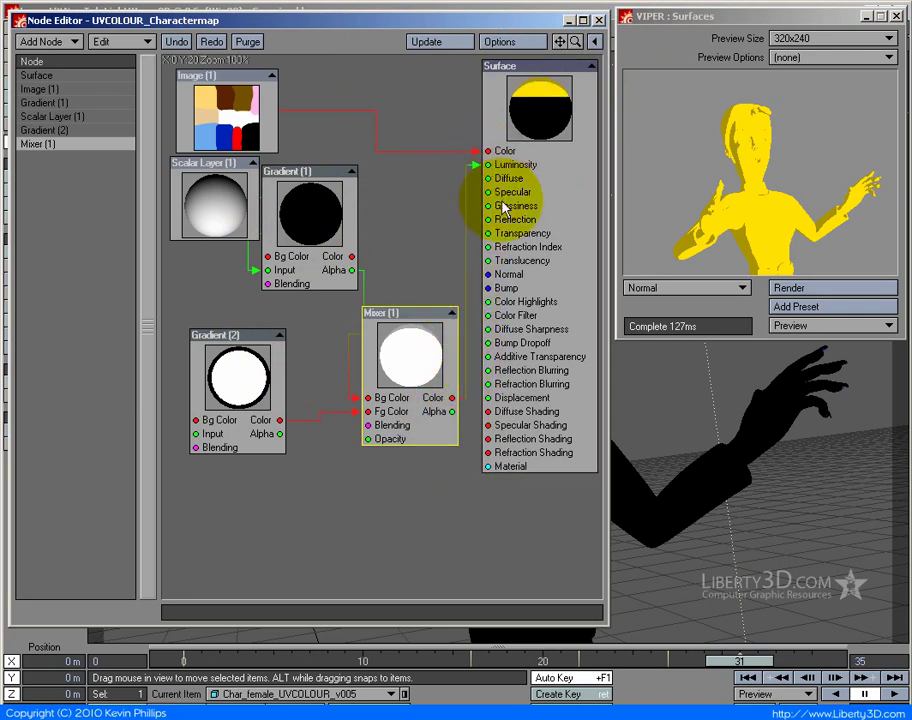
left_click(787, 290)
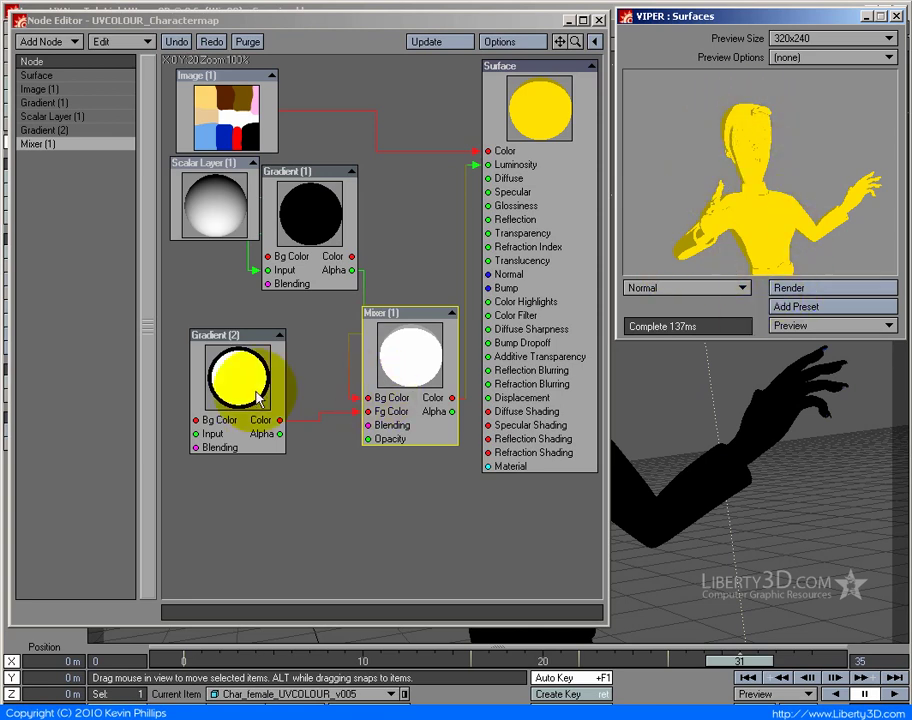
left_click_drag(268, 392, 287, 472)
Step: Collapse Gradient (1), the Mixer and Gradient (2) to previews and rearrange them
left_click_drag(373, 428, 359, 442)
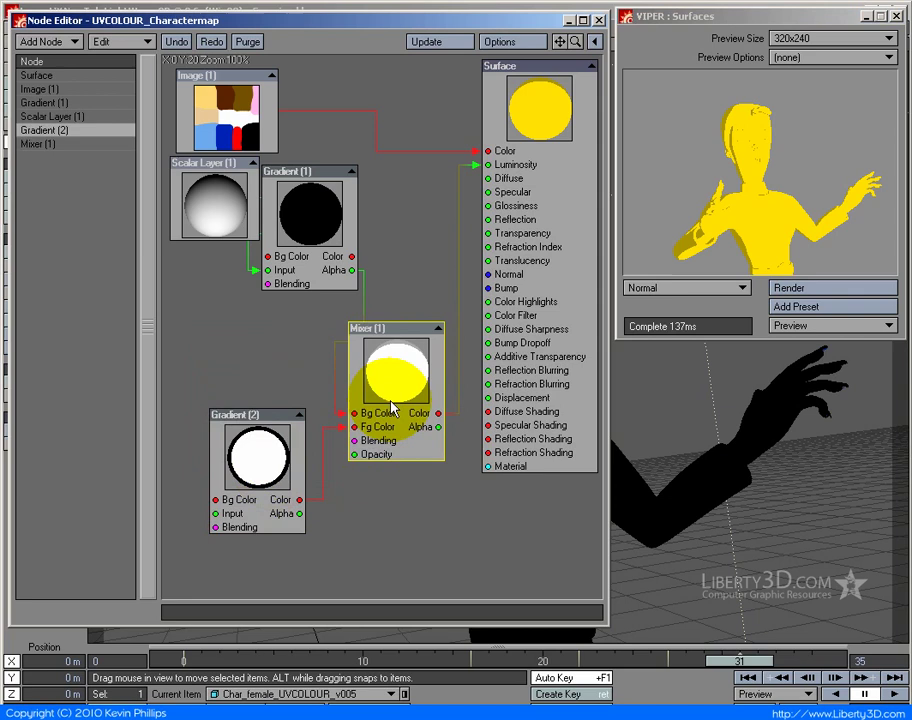
left_click(351, 173)
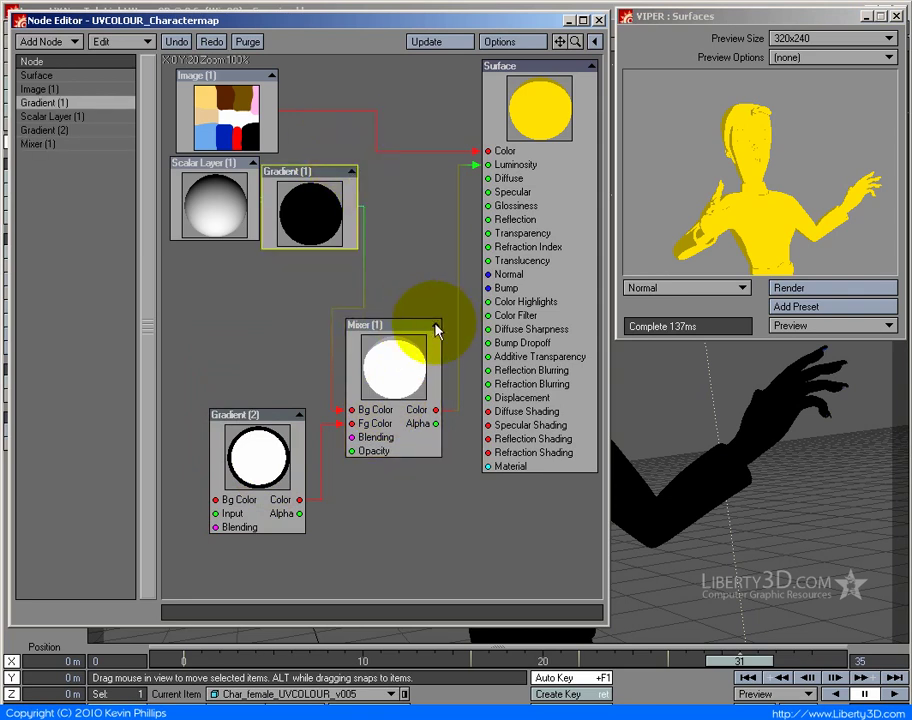
left_click(436, 330)
left_click_drag(401, 358, 403, 330)
left_click_drag(258, 452, 255, 410)
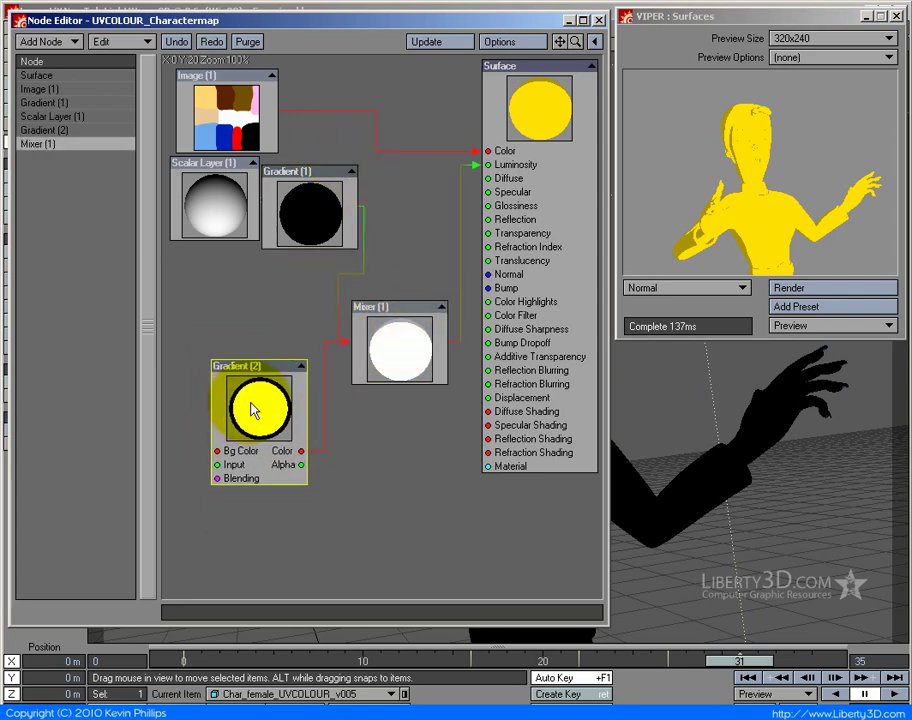
left_click(299, 367)
left_click_drag(277, 368, 290, 383)
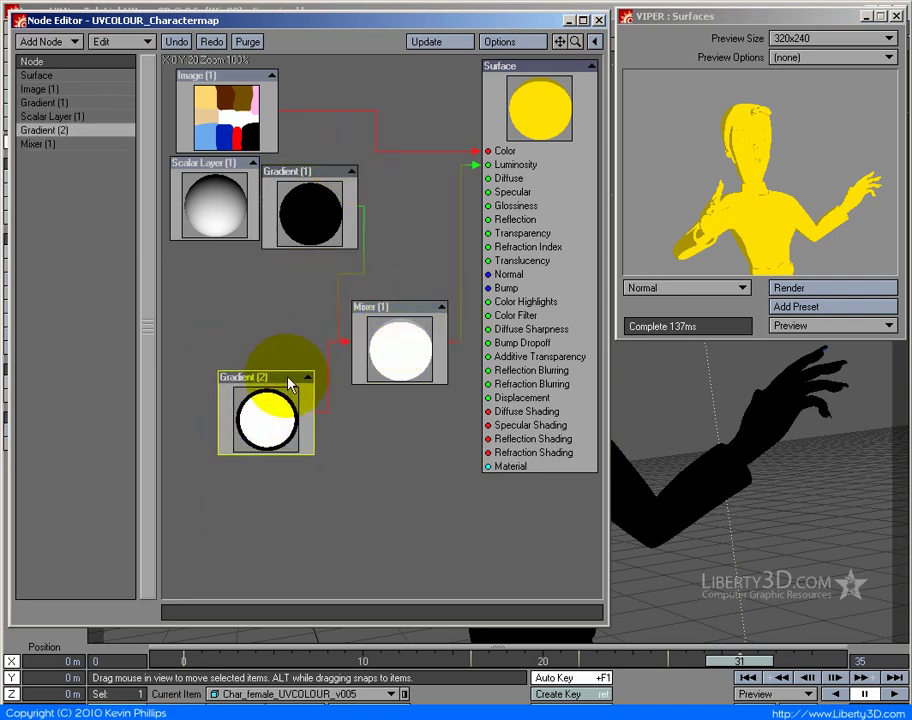
Step: Restack Gradient (1), Gradient (2) and Scalar Layer, undoing the accidental Scalar Layer move
left_click_drag(300, 235, 306, 271)
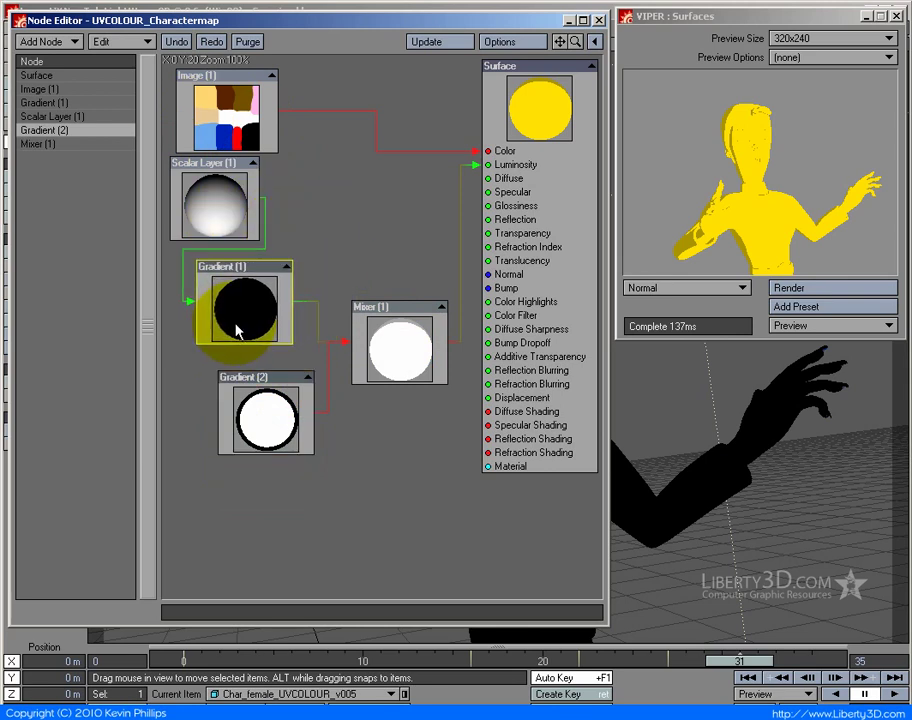
left_click(399, 342)
left_click(229, 238)
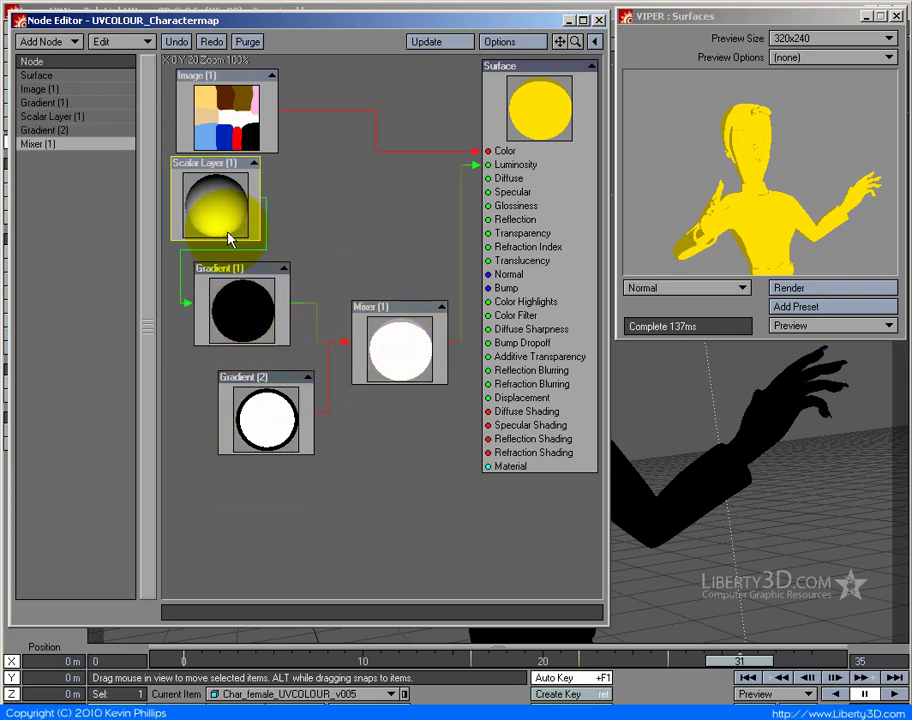
left_click_drag(229, 238, 236, 239)
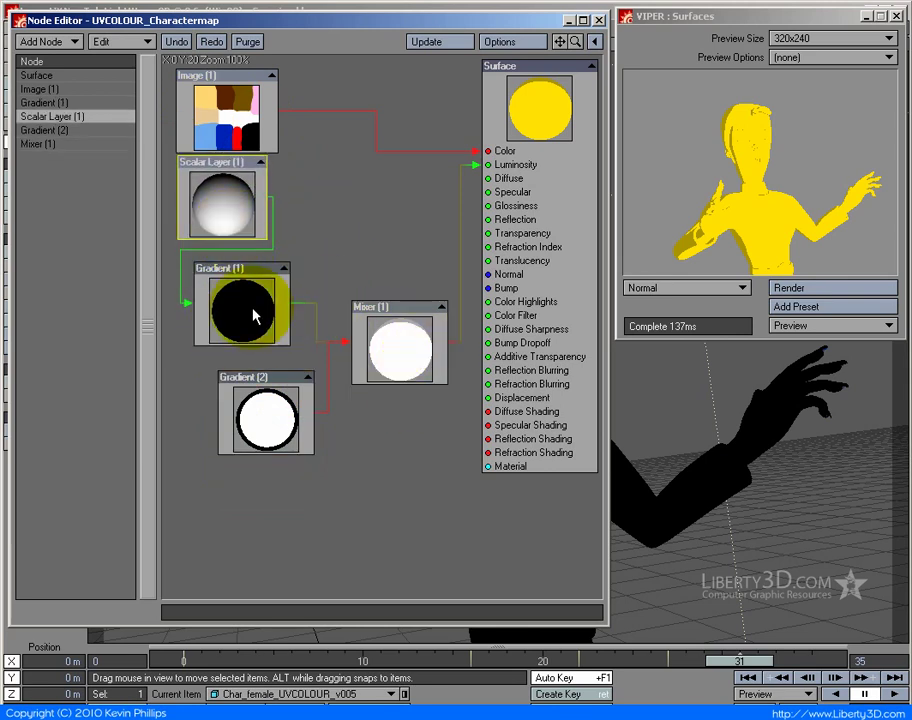
left_click_drag(255, 317, 248, 317)
left_click_drag(265, 393, 249, 391)
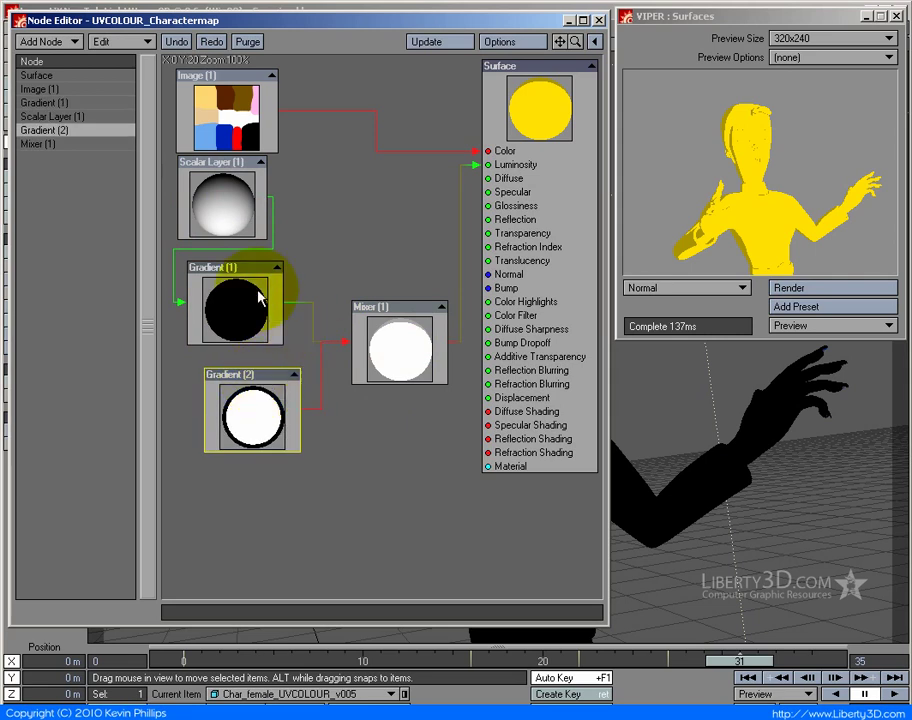
left_click_drag(252, 206, 252, 203)
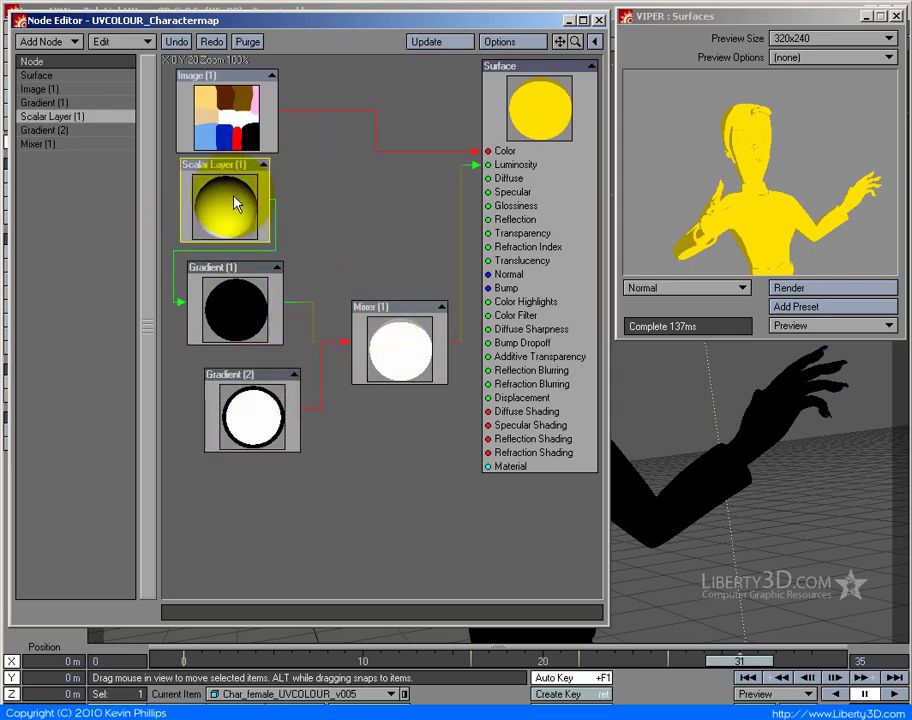
left_click(176, 41)
Step: Rename the Image node to 'Colour Swatch'
left_click(207, 87)
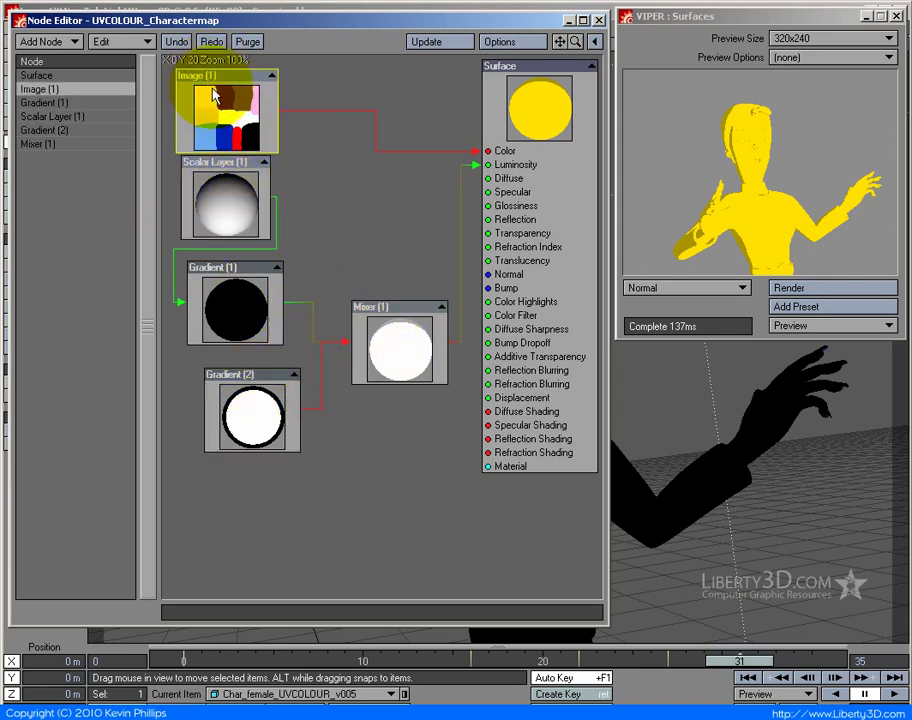
right_click(240, 84)
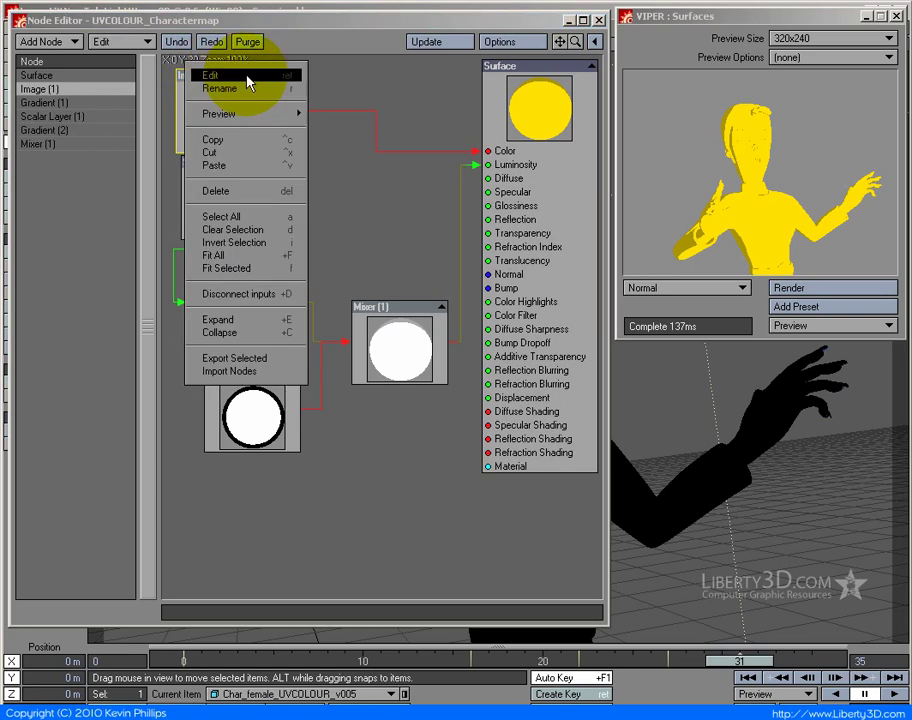
left_click(238, 88)
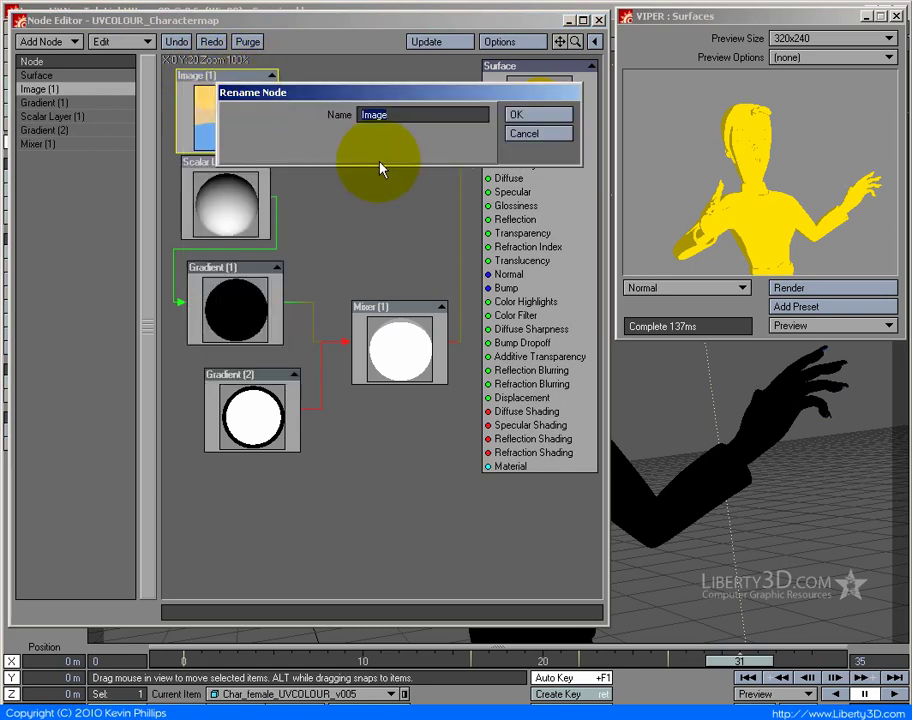
type("Colour Swatches")
key("BackSpace")
key("BackSpace")
key("BackSpace")
key("BackSpace")
type("ch")
key("Return")
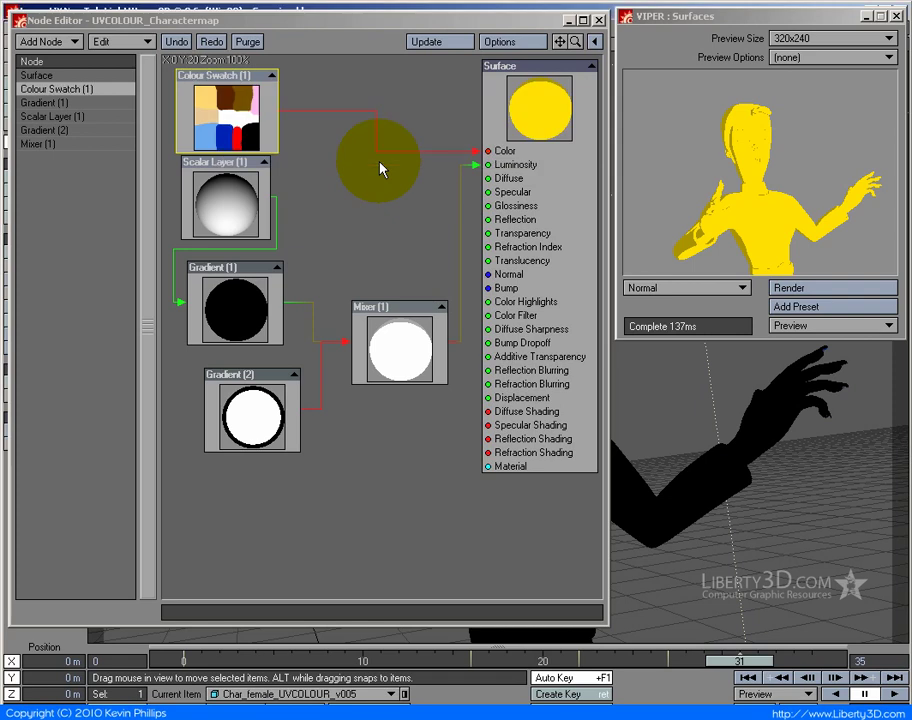
Step: Rename the Scalar Layer node to 'Light Incidence'
left_click(198, 203)
right_click(226, 189)
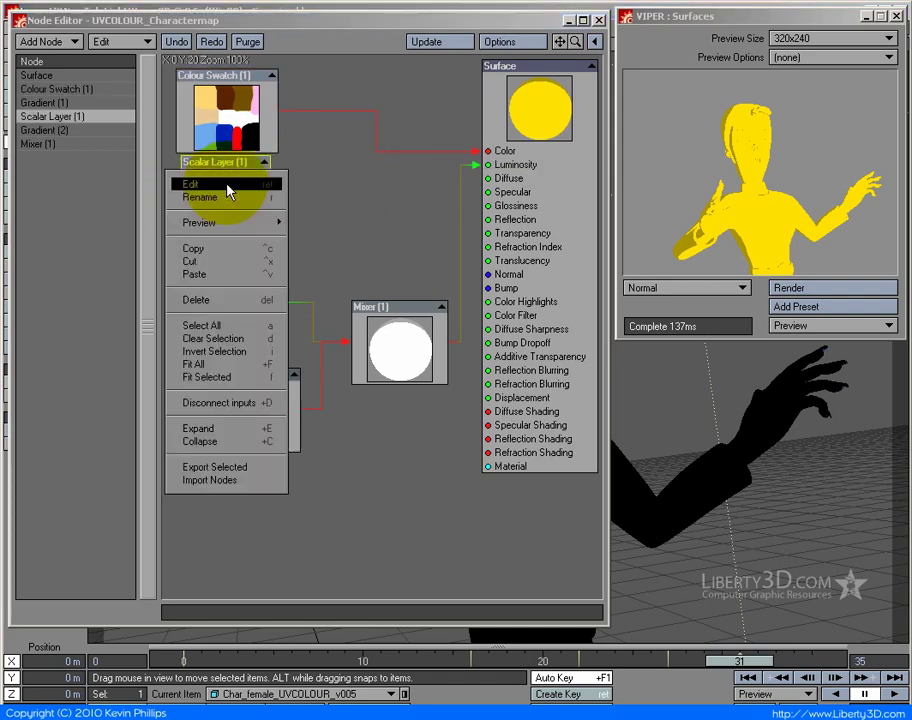
left_click(232, 198)
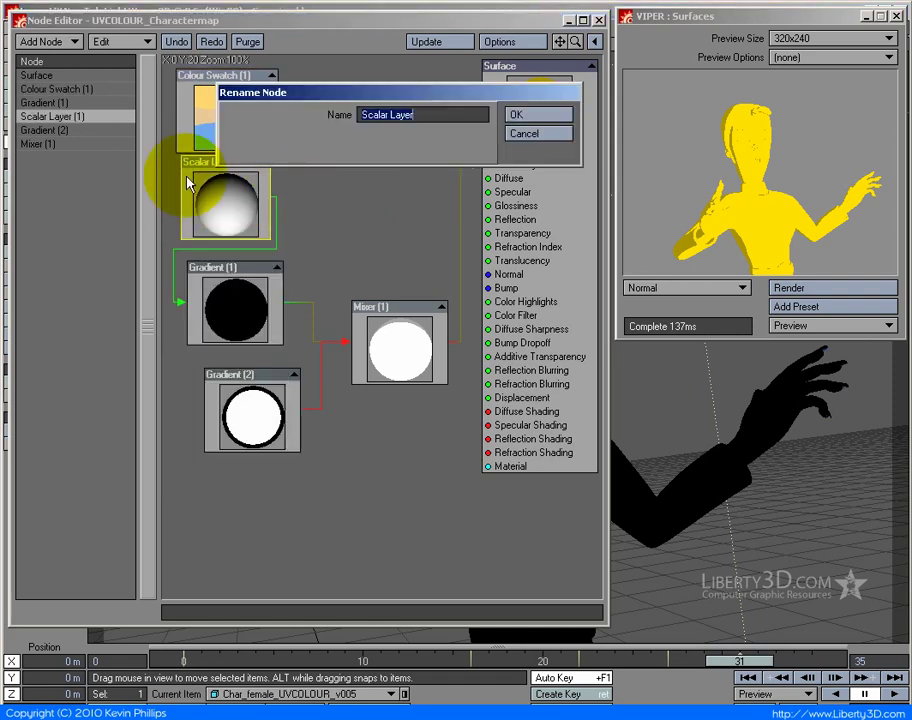
left_click_drag(397, 92, 423, 76)
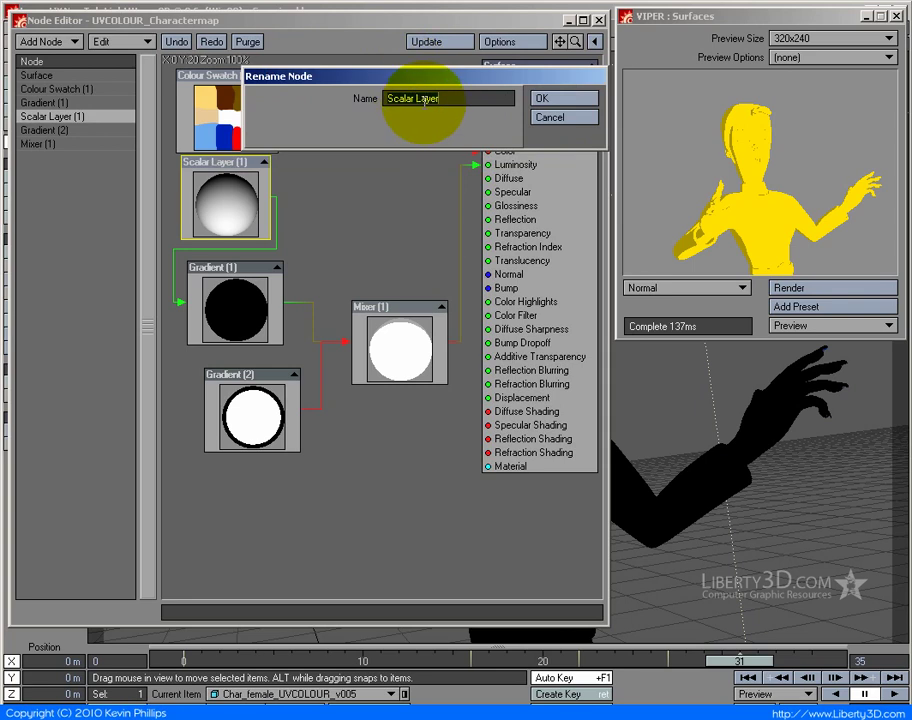
double_click(425, 98)
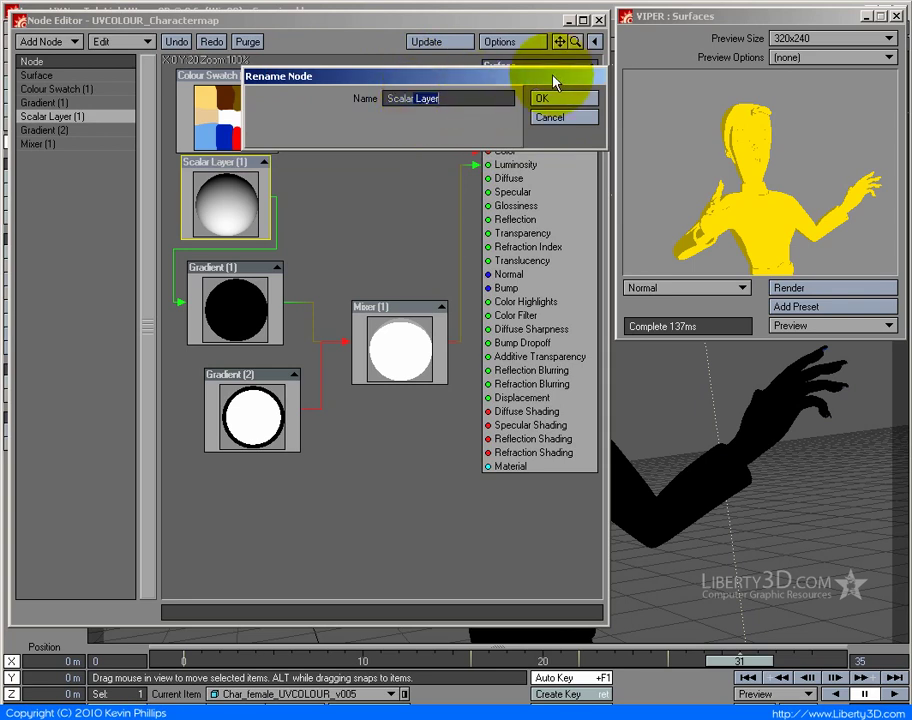
type("Light Incidence")
key("Home")
key("Delete")
key("Delete")
key("Delete")
key("Delete")
key("Delete")
key("Delete")
key("Delete")
key("Return")
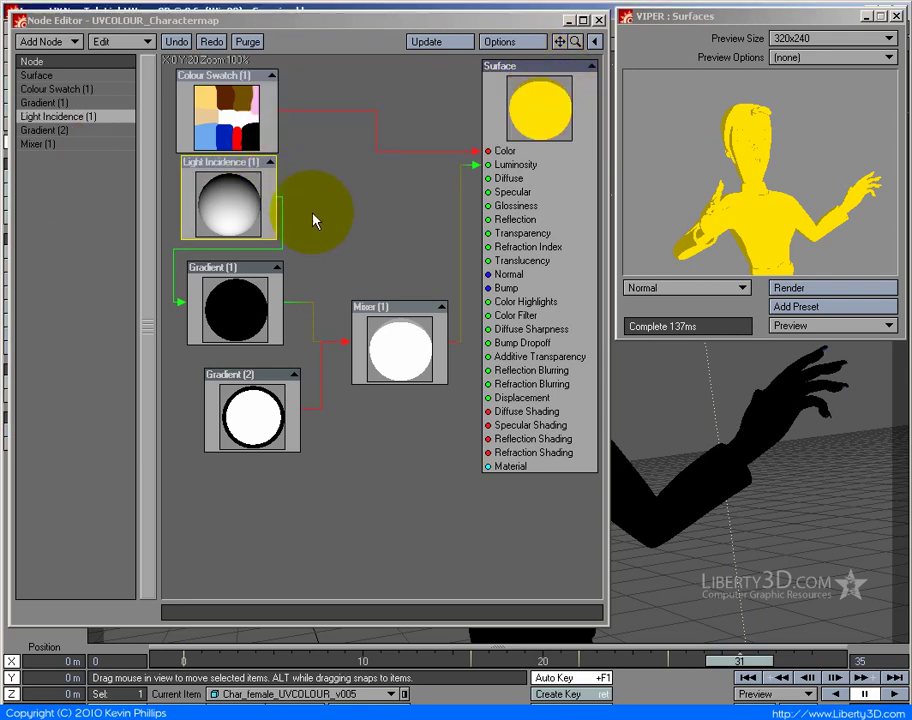
Step: Rename Gradient (1) to 'CelShade'
left_click_drag(268, 215, 264, 220)
left_click(214, 282)
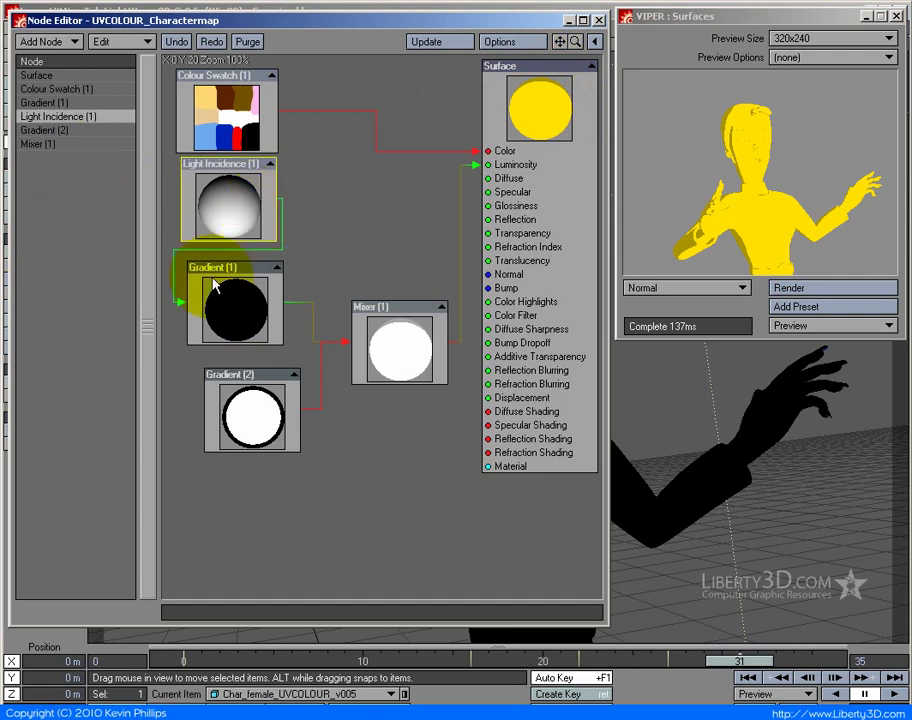
right_click(245, 303)
left_click(250, 312)
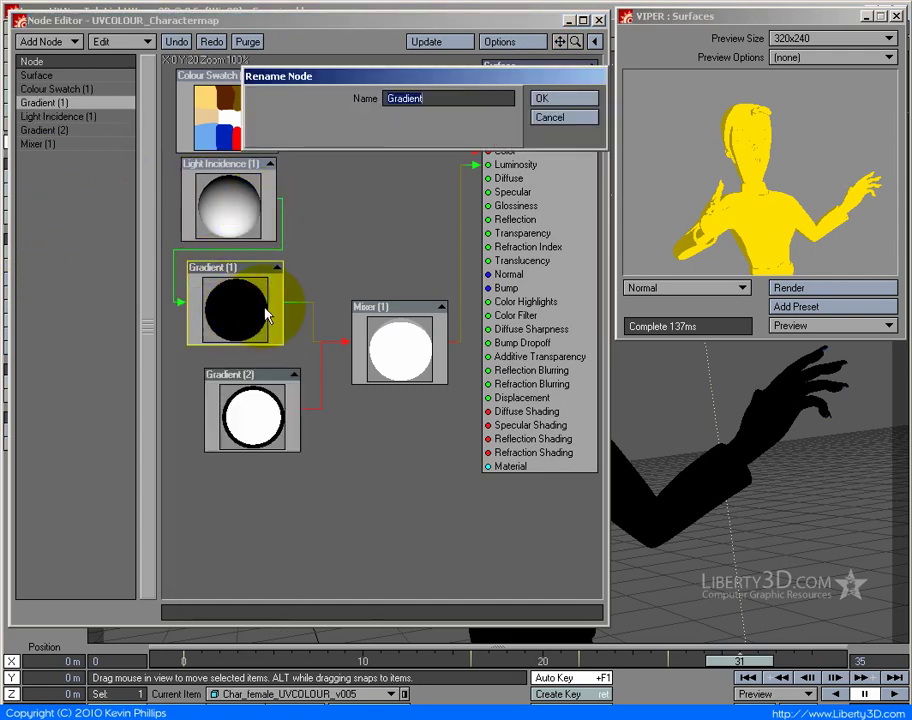
type("CelShade")
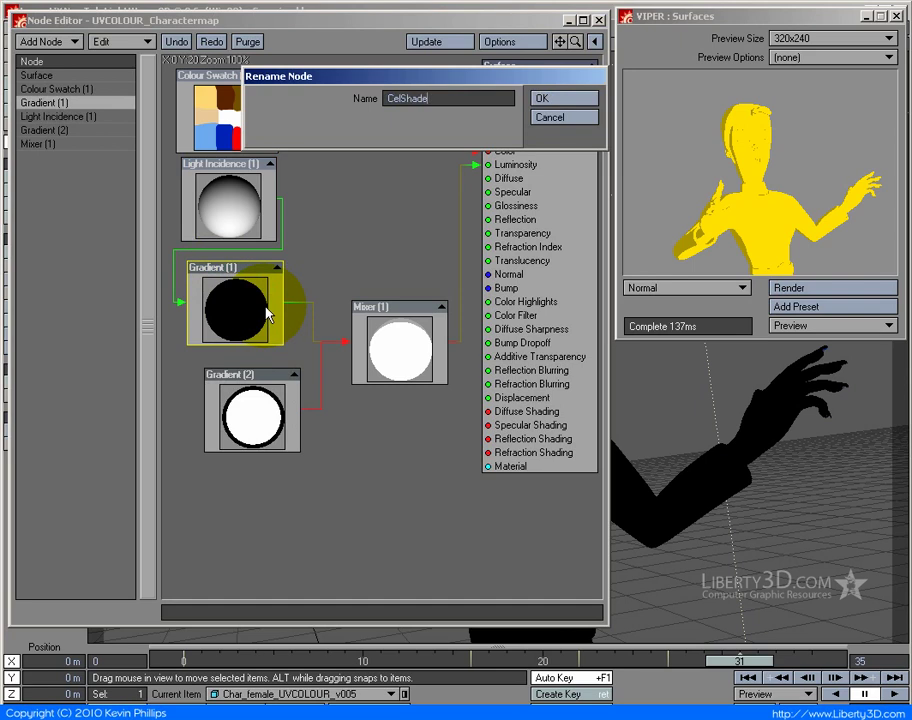
key("Return")
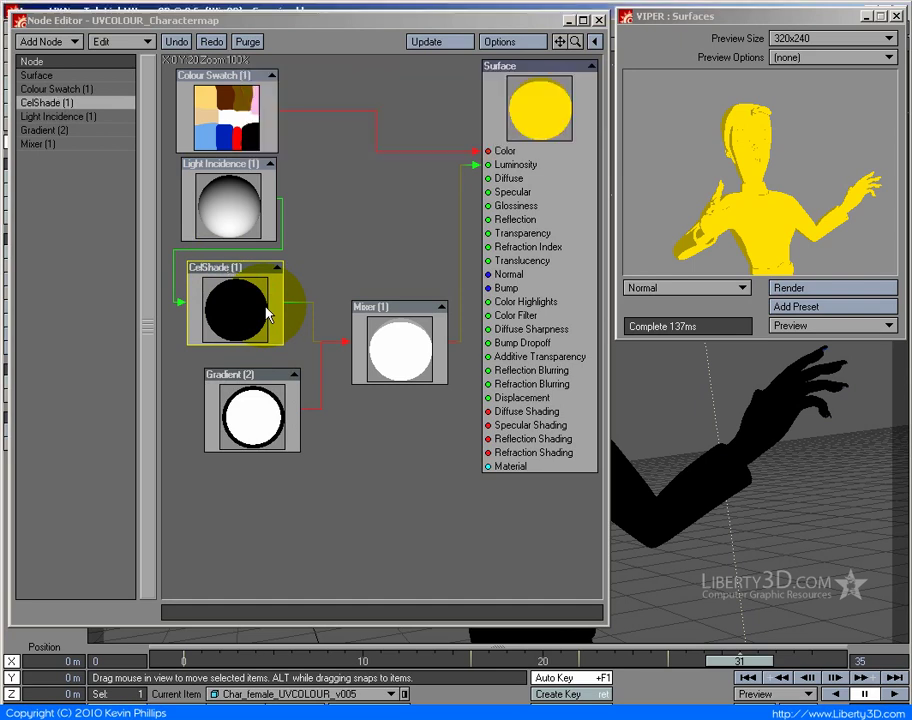
Step: Rename Gradient (2) to 'Front Shade'
left_click(281, 400)
right_click(279, 405)
left_click(295, 419)
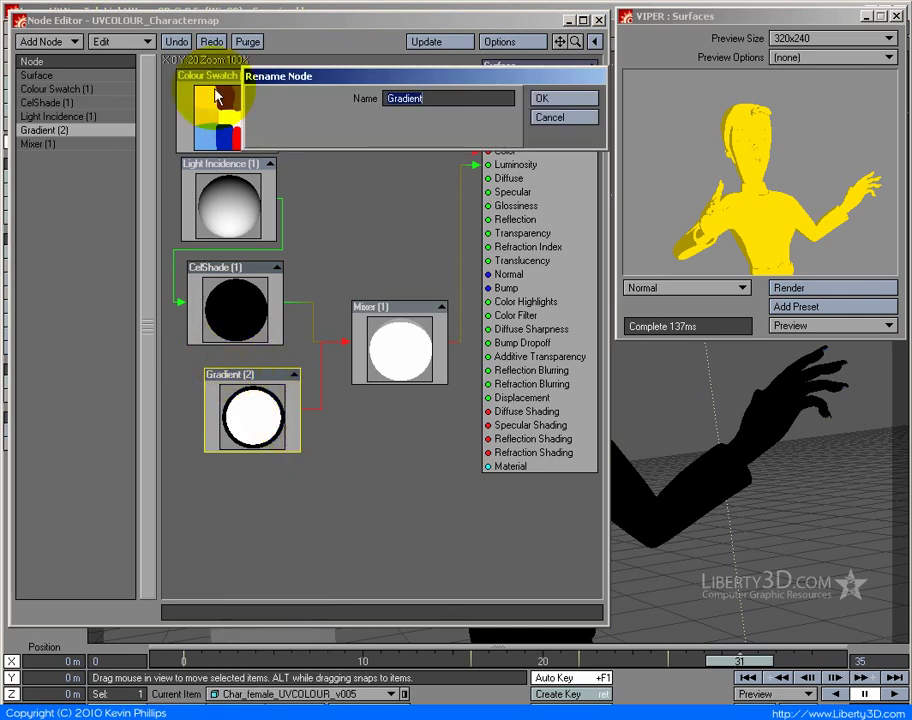
type("Li")
type("Front")
type("Sha")
key("Return")
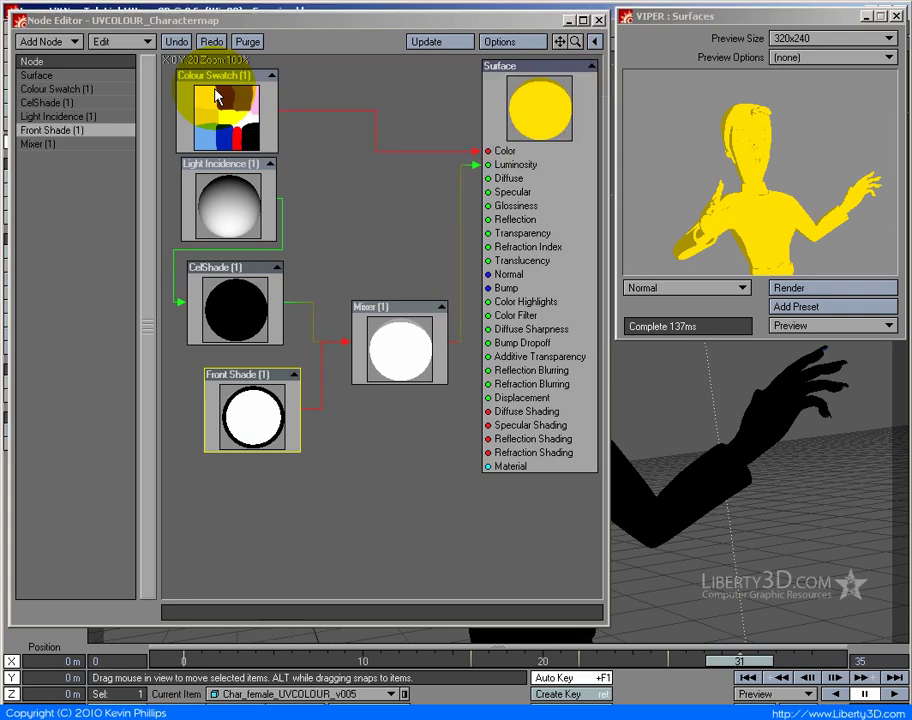
Step: Reposition Front Shade and the Mixer, then rename the Mixer to 'Blend CEL and FRONT'
left_click_drag(259, 400, 240, 383)
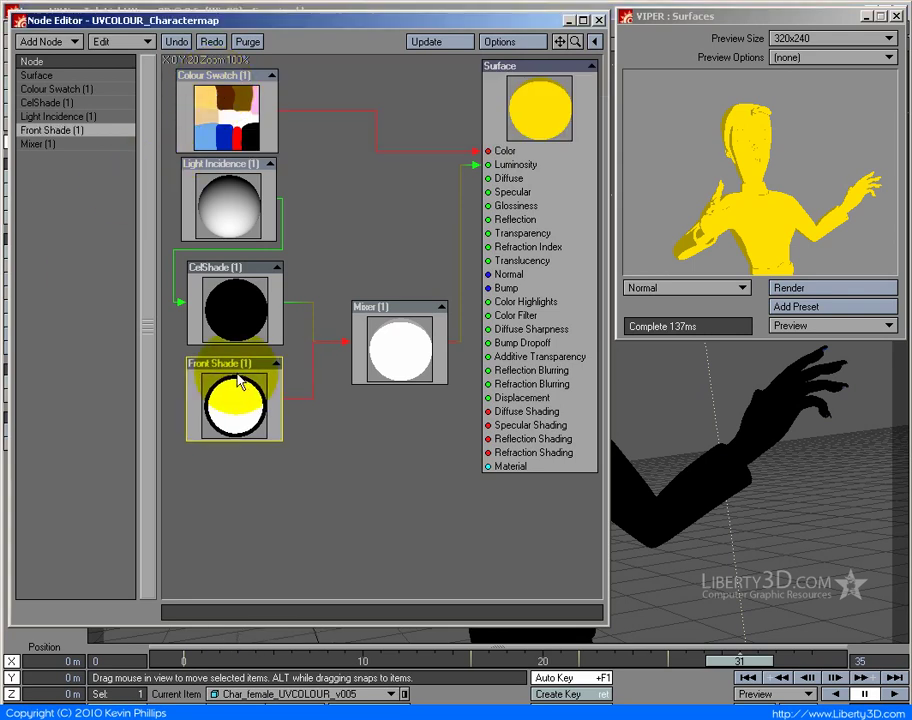
left_click_drag(428, 325, 392, 342)
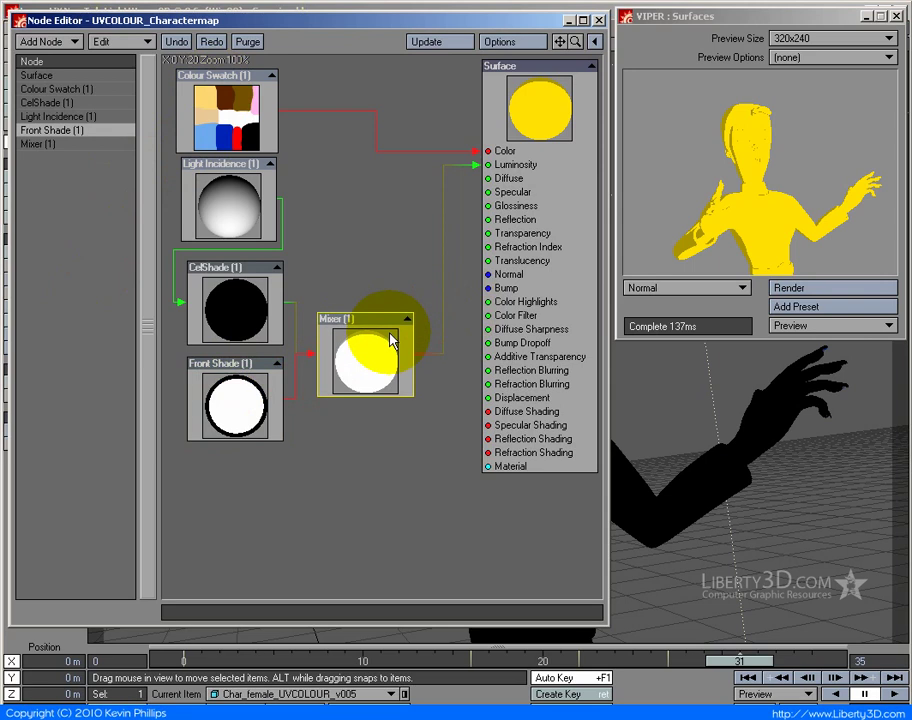
right_click(336, 326)
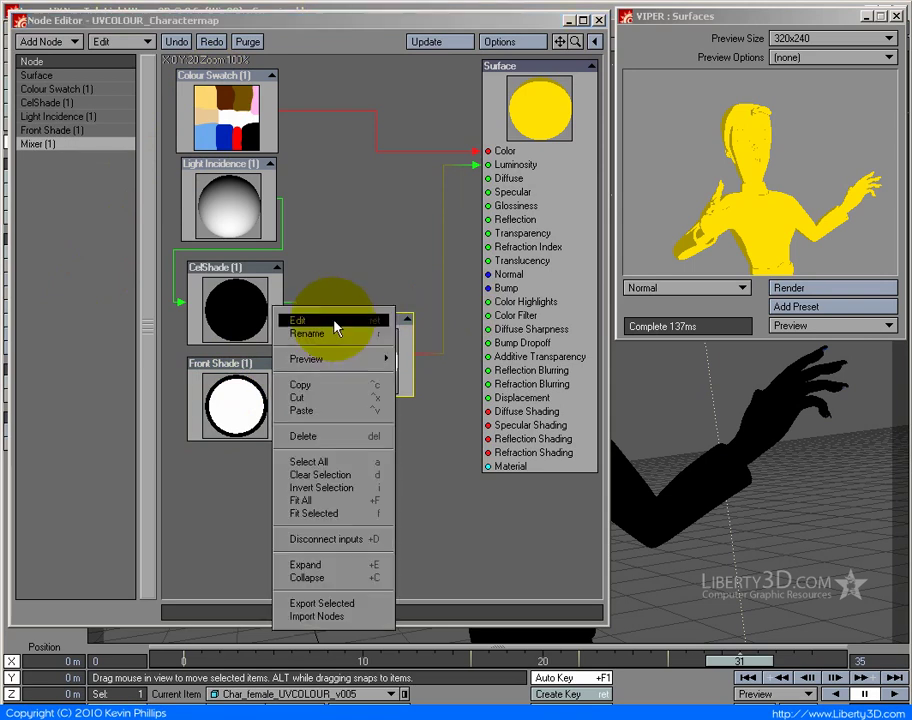
left_click(336, 333)
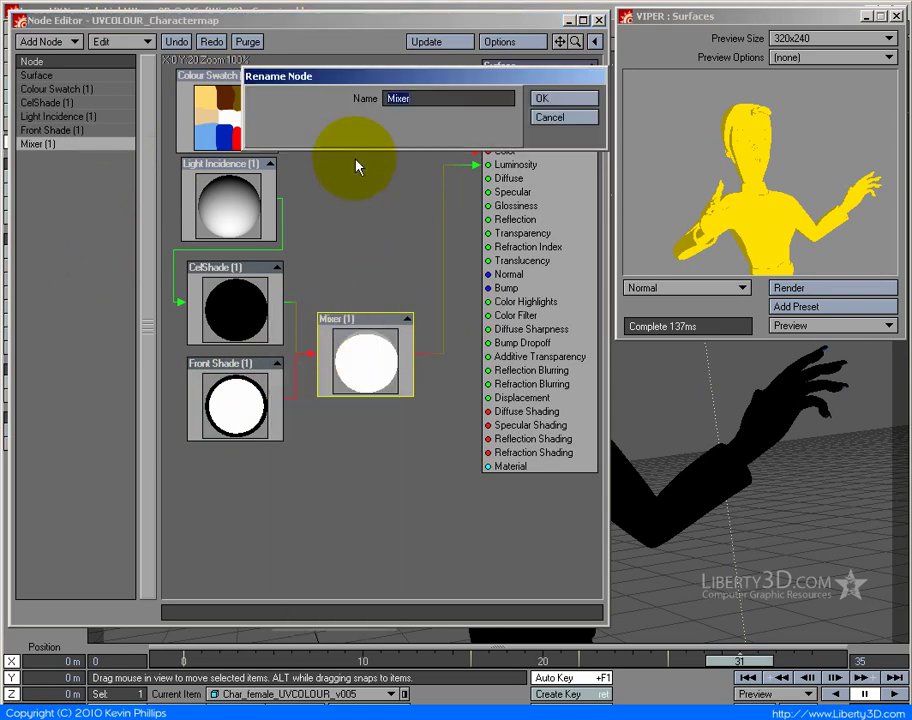
type("Blend CEL and FRO")
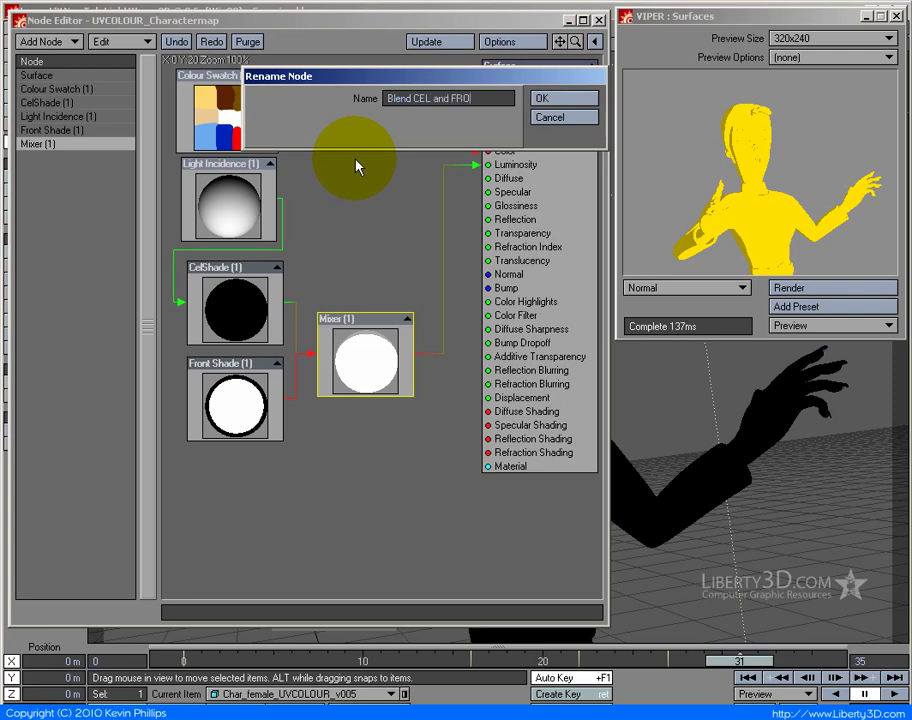
type("NT")
key("Return")
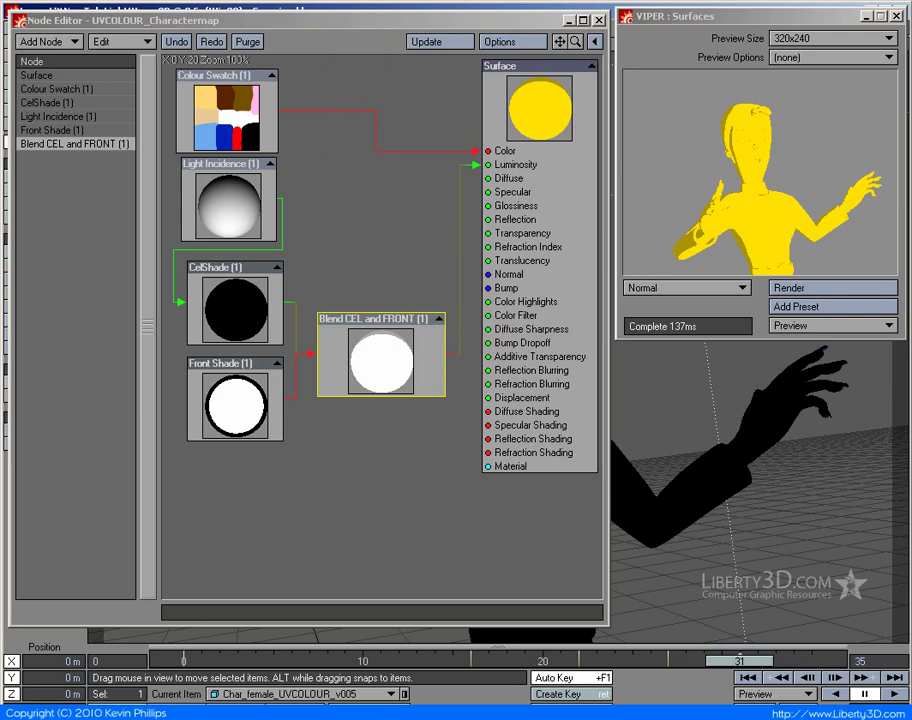
Step: Expand the Blend CEL and FRONT node to show its inputs and move Front Shade down
left_click_drag(372, 364, 388, 358)
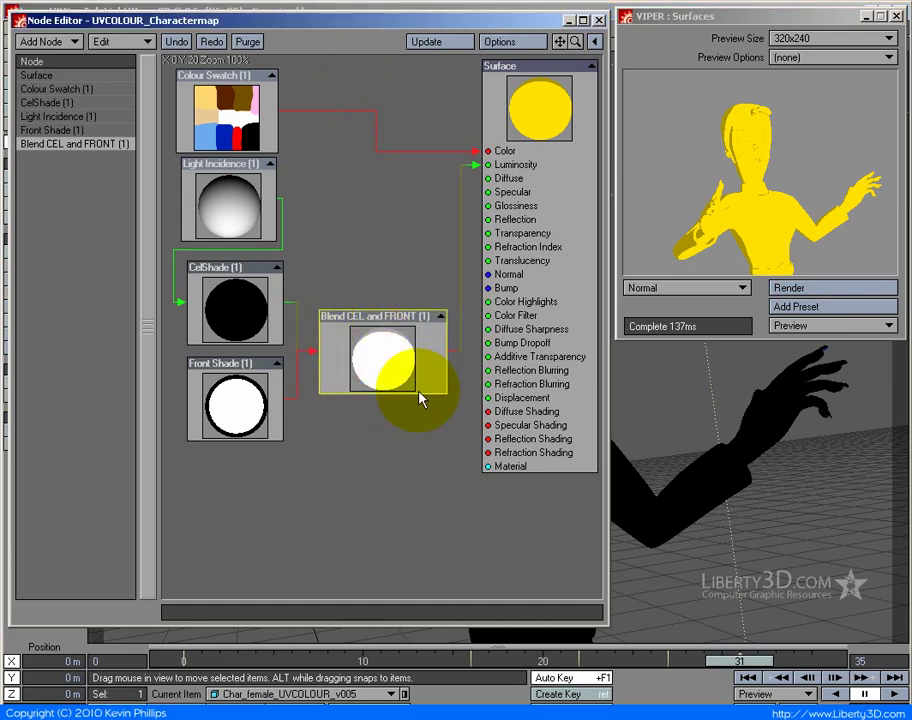
left_click(442, 316)
left_click_drag(243, 391, 242, 448)
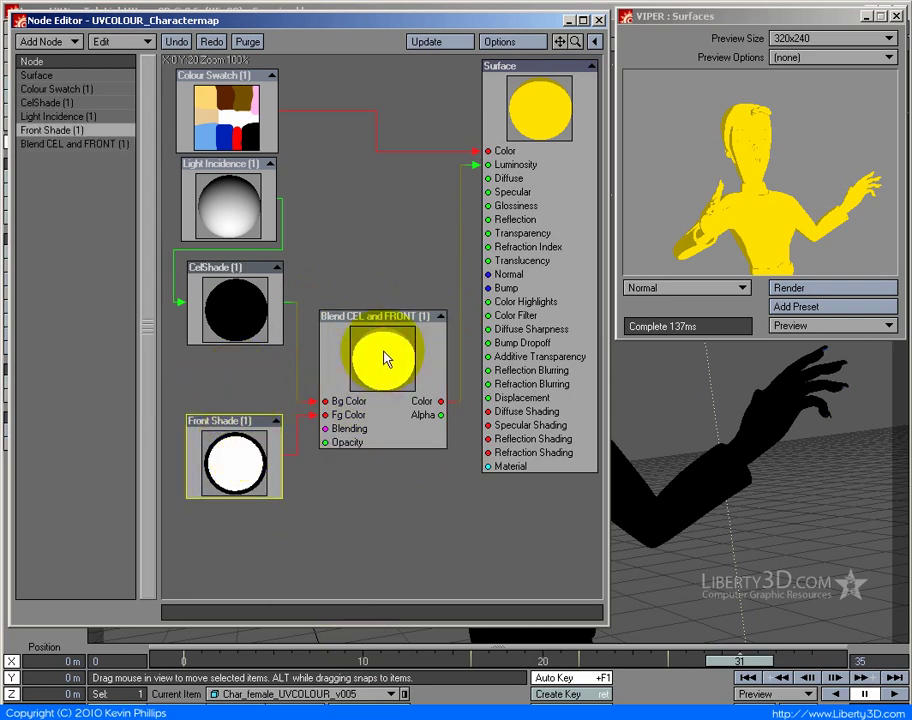